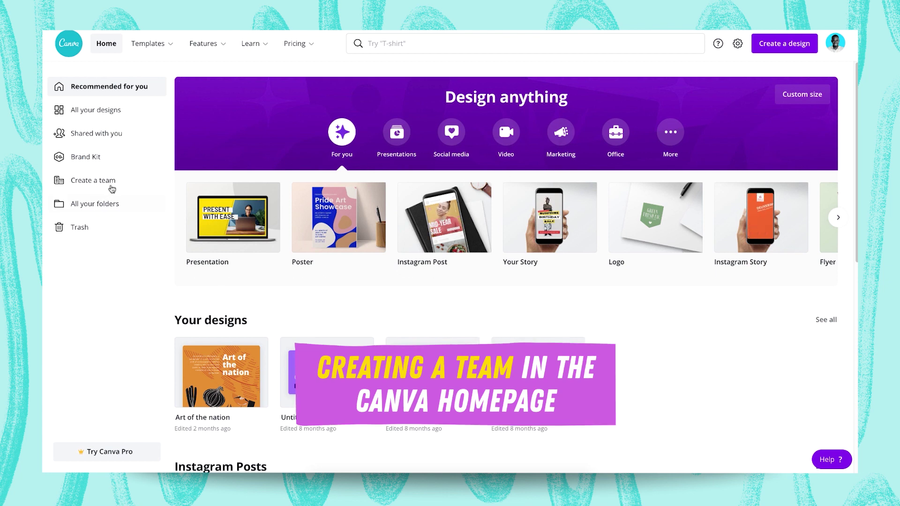
- Choose 'Create a team' from the Canva home page sidebar
{"action": "left_click", "coordinate": [104, 185]}
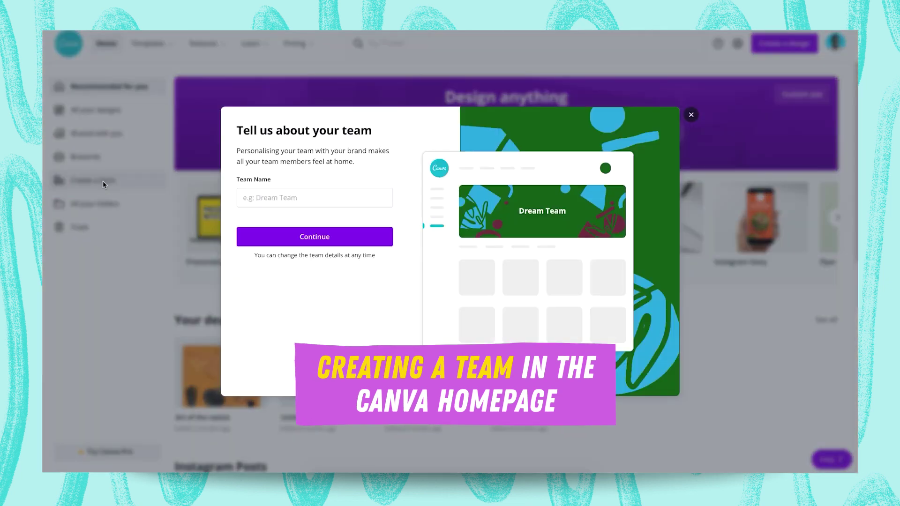
- Name the new team 'DWC Team' and continue to the invite step
{"action": "left_click", "coordinate": [314, 198]}
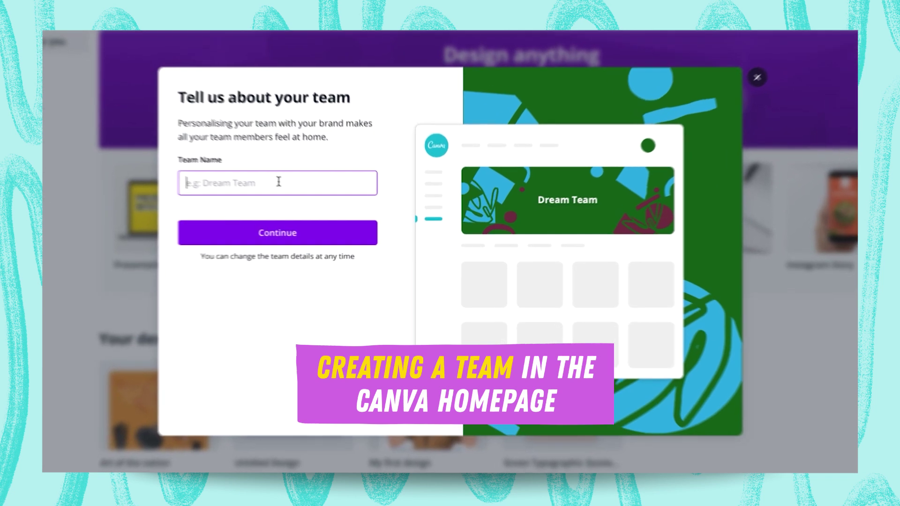
{"action": "type", "text": "DWC Team"}
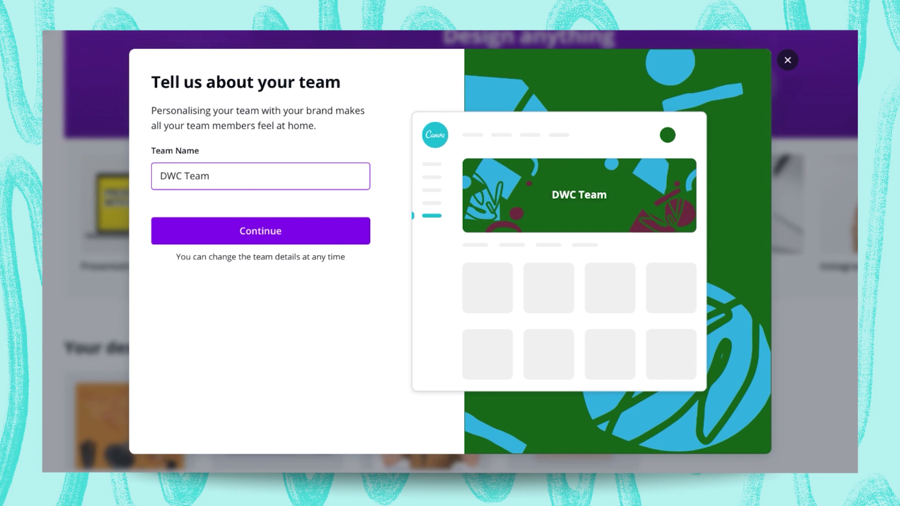
{"action": "left_click", "coordinate": [261, 233]}
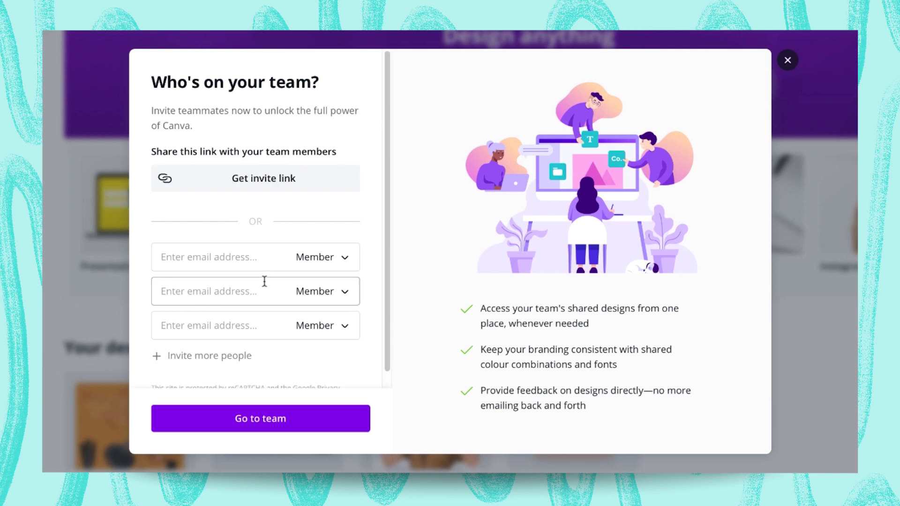
- Generate and copy the team's invite link
{"action": "scroll", "coordinate": [262, 281], "scroll_direction": "down", "scroll_amount": 1}
{"action": "scroll", "coordinate": [255, 225], "scroll_direction": "up", "scroll_amount": 1}
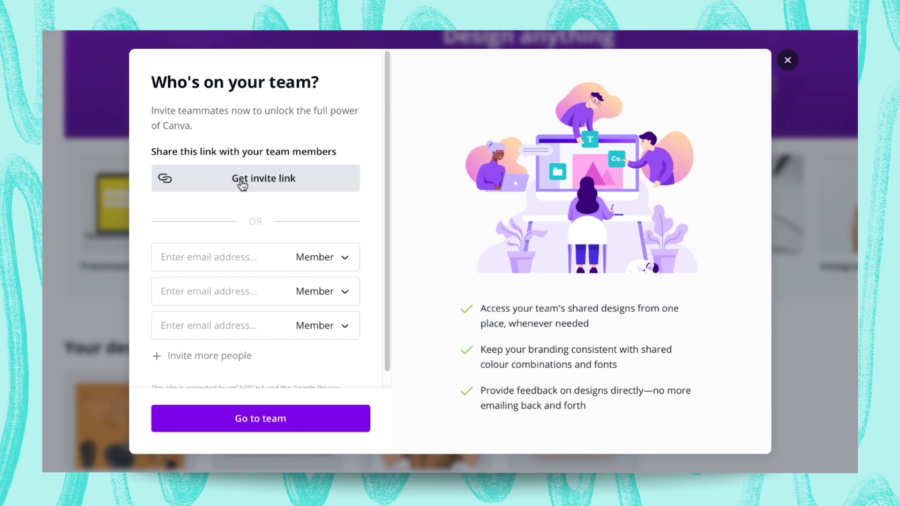
{"action": "left_click", "coordinate": [241, 185]}
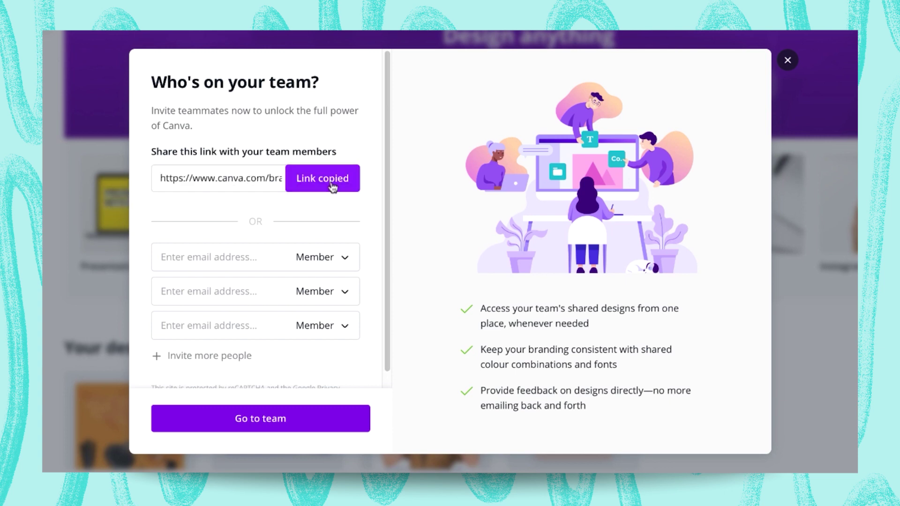
{"action": "left_click", "coordinate": [336, 183]}
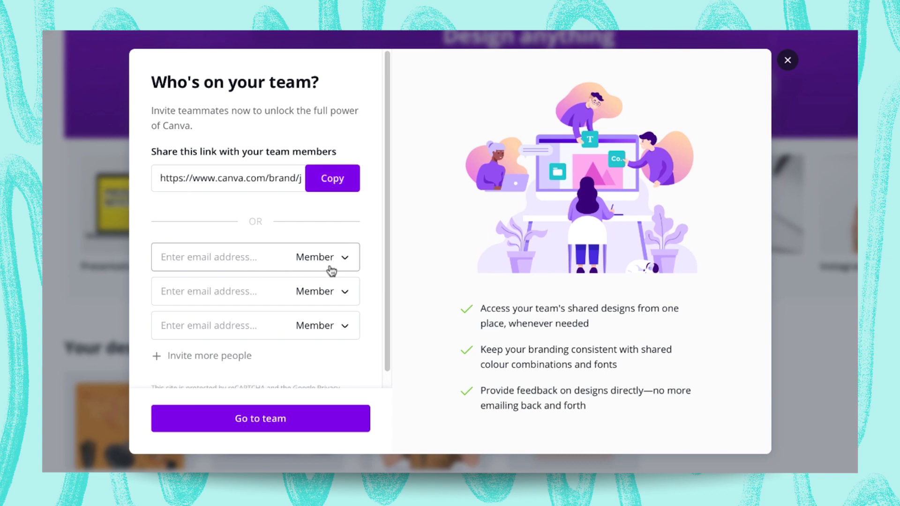
- Enter the teammate's e-mail address, send the invitation and dismiss the sent notice
{"action": "left_click", "coordinate": [247, 258]}
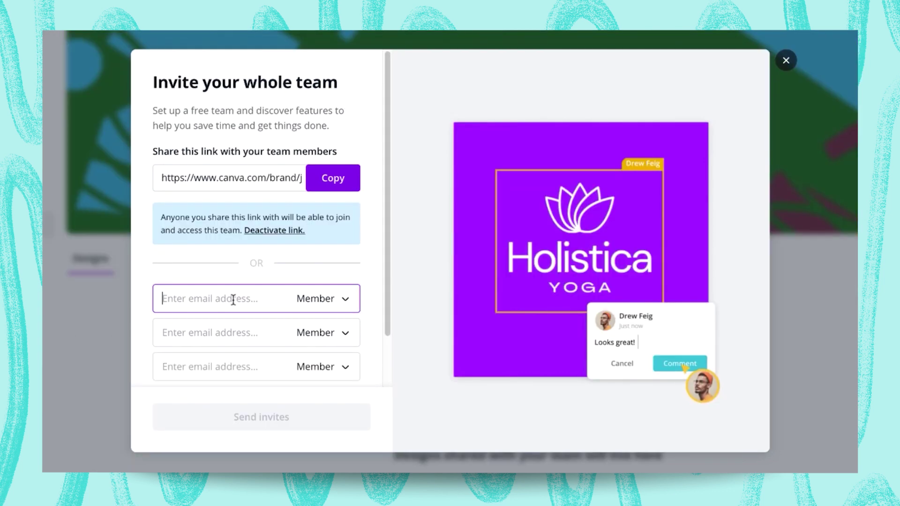
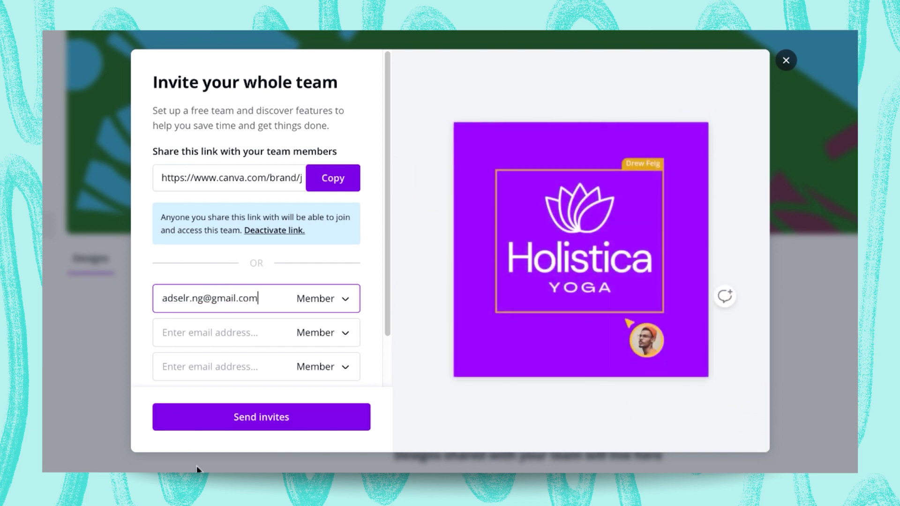
{"action": "scroll", "coordinate": [261, 357], "scroll_direction": "down", "scroll_amount": 2}
{"action": "scroll", "coordinate": [263, 356], "scroll_direction": "up", "scroll_amount": 2}
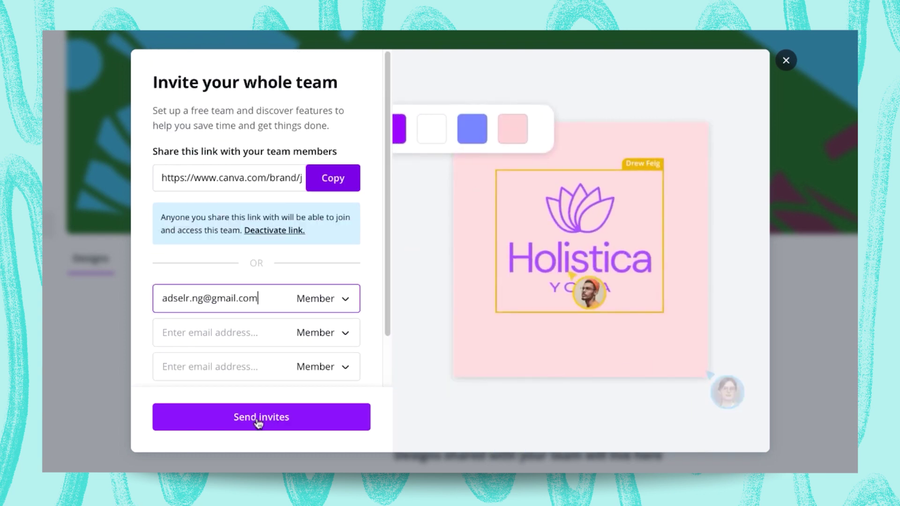
{"action": "left_click", "coordinate": [259, 423]}
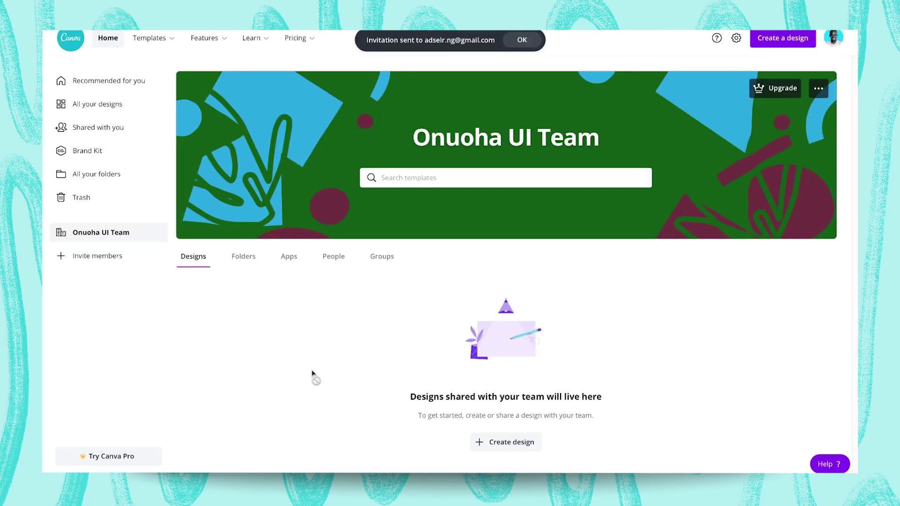
{"action": "left_click", "coordinate": [520, 41]}
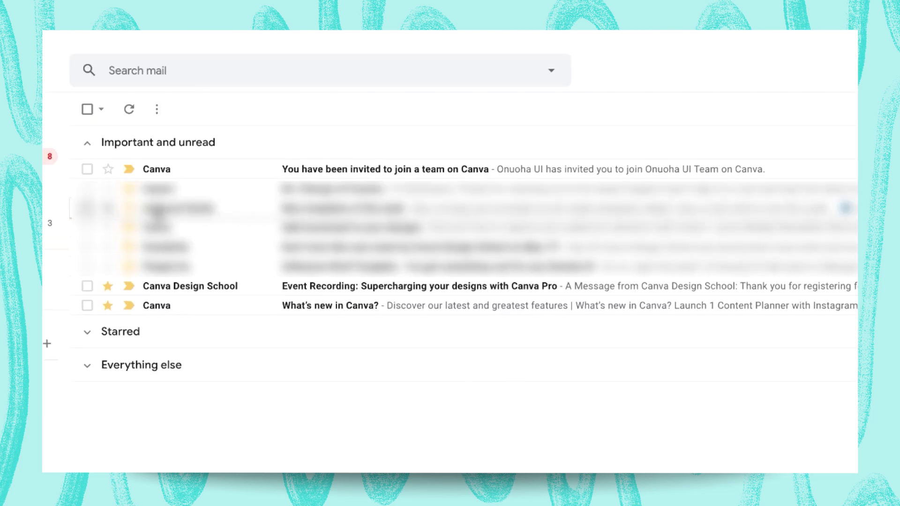
- Open the 'You have been invited to join a team on Canva' email and accept the invitation
{"action": "left_click", "coordinate": [231, 172]}
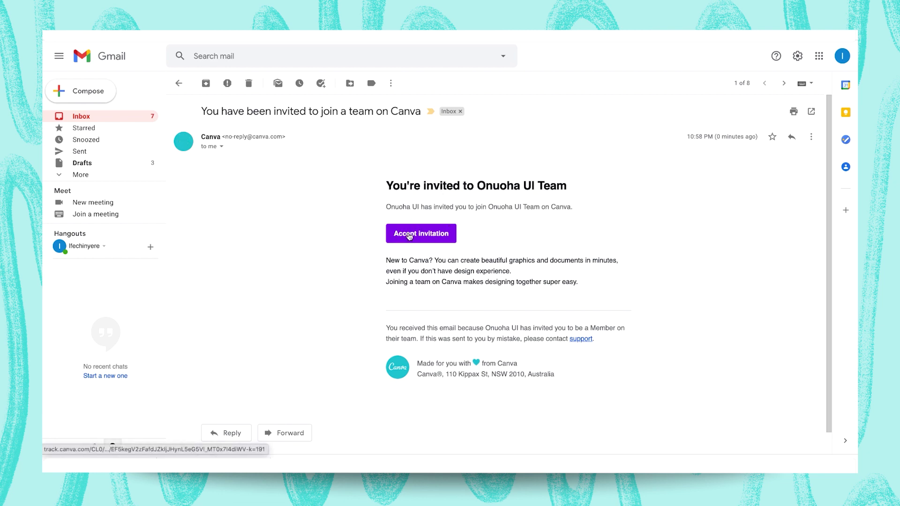
{"action": "left_click", "coordinate": [409, 235]}
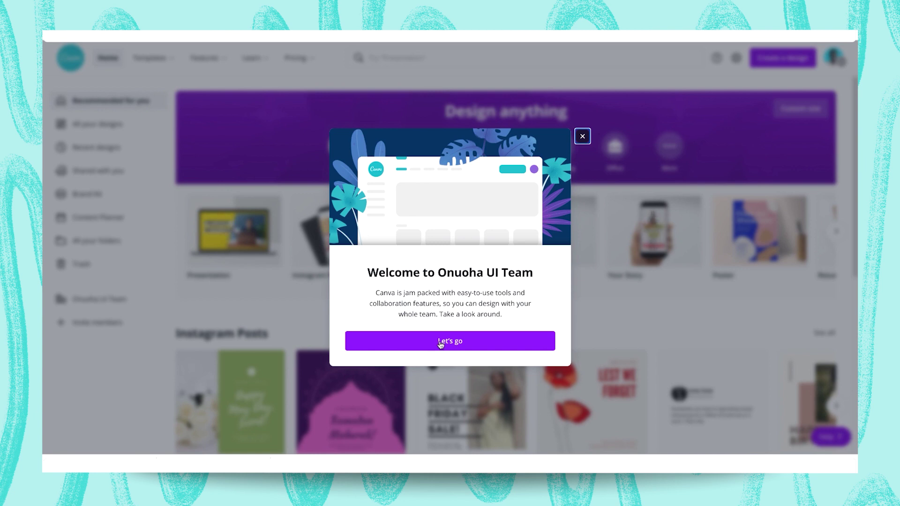
- Close the welcome message and both tour tips, then open the Onuoha UI Team page
{"action": "left_click", "coordinate": [441, 342]}
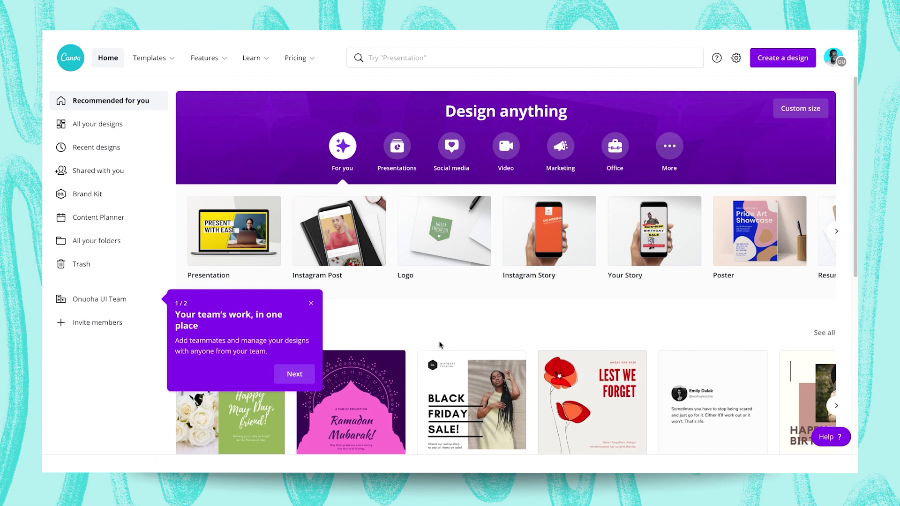
{"action": "left_click", "coordinate": [311, 304]}
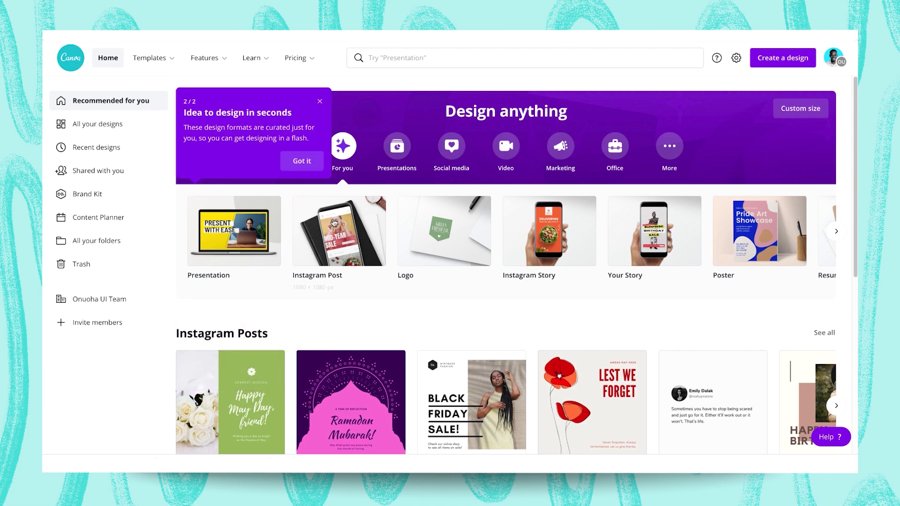
{"action": "left_click", "coordinate": [320, 104]}
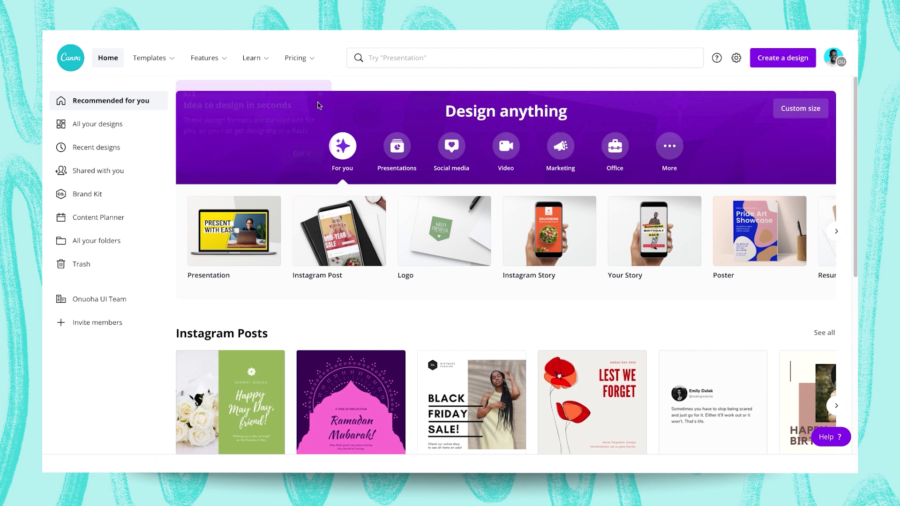
{"action": "left_click", "coordinate": [99, 303]}
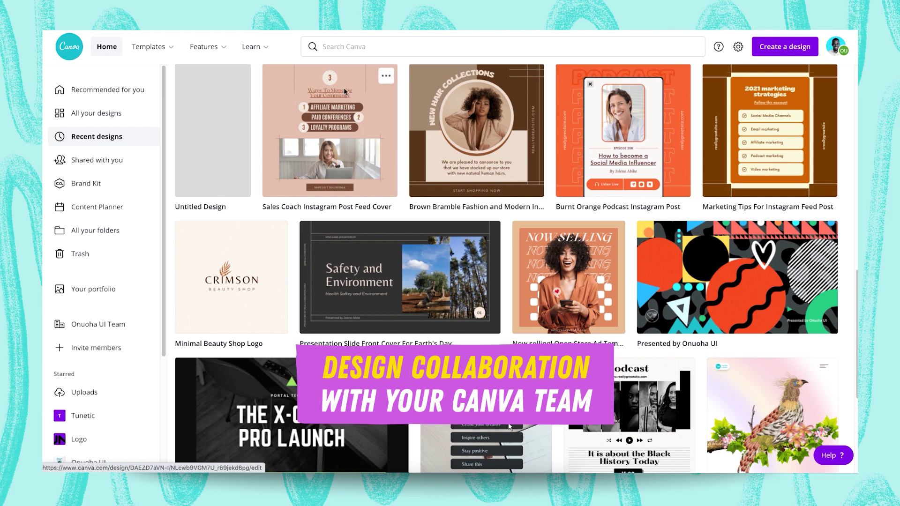
- Search templates for 'brainstorm' and open the Online Whiteboards suggestion's results
{"action": "left_click", "coordinate": [149, 47]}
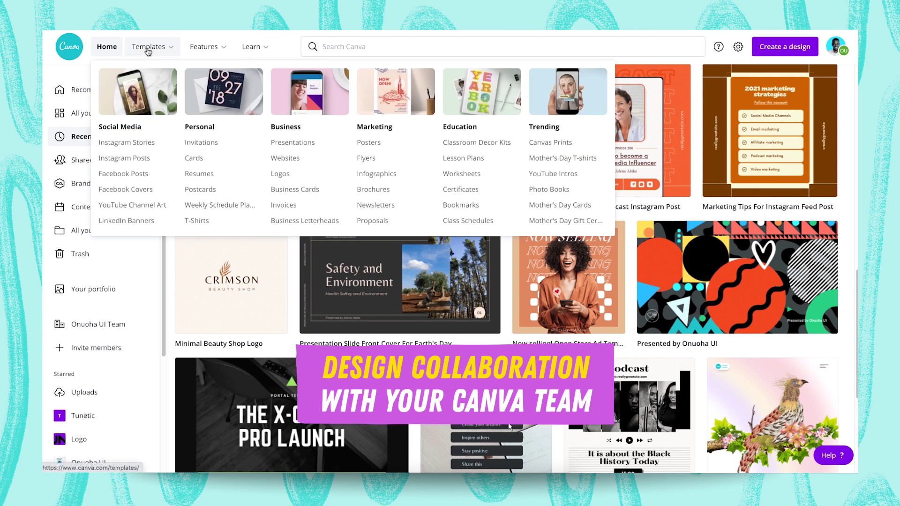
{"action": "left_click", "coordinate": [253, 47]}
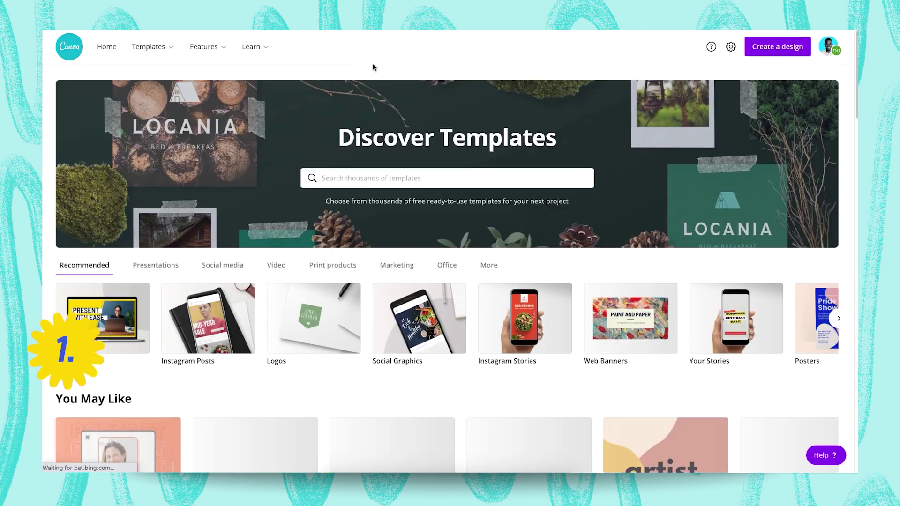
{"action": "left_click", "coordinate": [429, 178]}
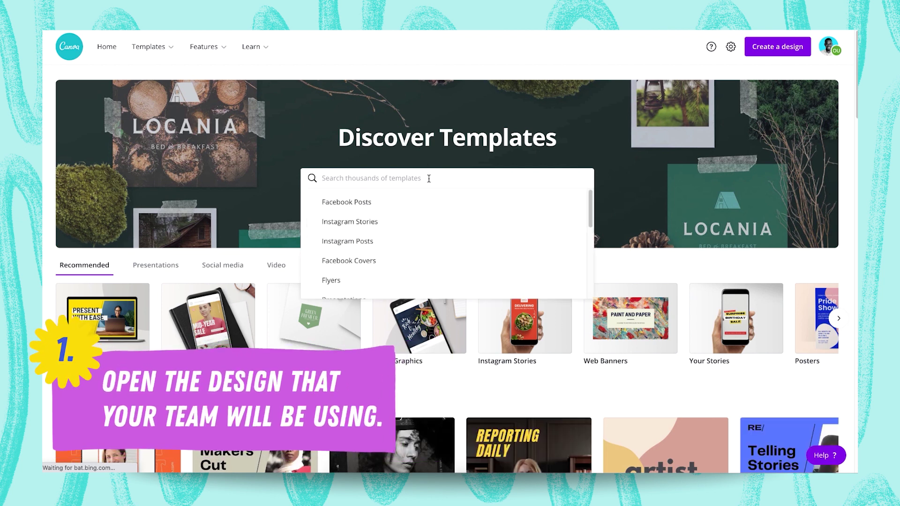
{"action": "type", "text": "brainstorm"}
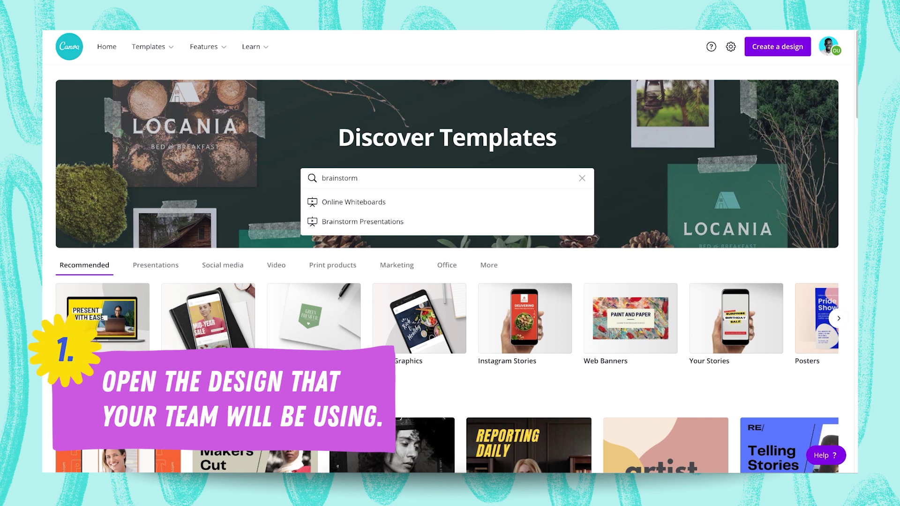
{"action": "key", "text": "Down"}
{"action": "key", "text": "Return"}
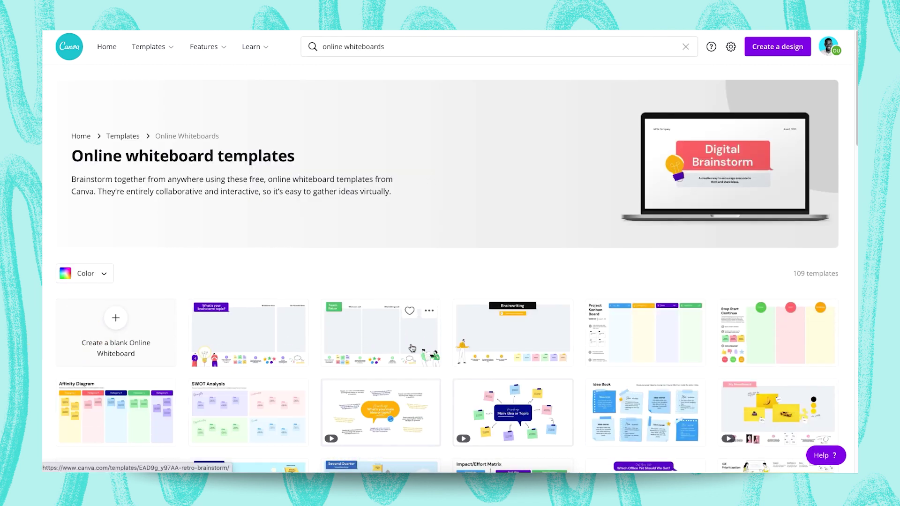
- Scroll the whiteboard results and preview the Colorful Gradient Memphis Work Life Impact template
{"action": "scroll", "coordinate": [409, 344], "scroll_direction": "down", "scroll_amount": 6}
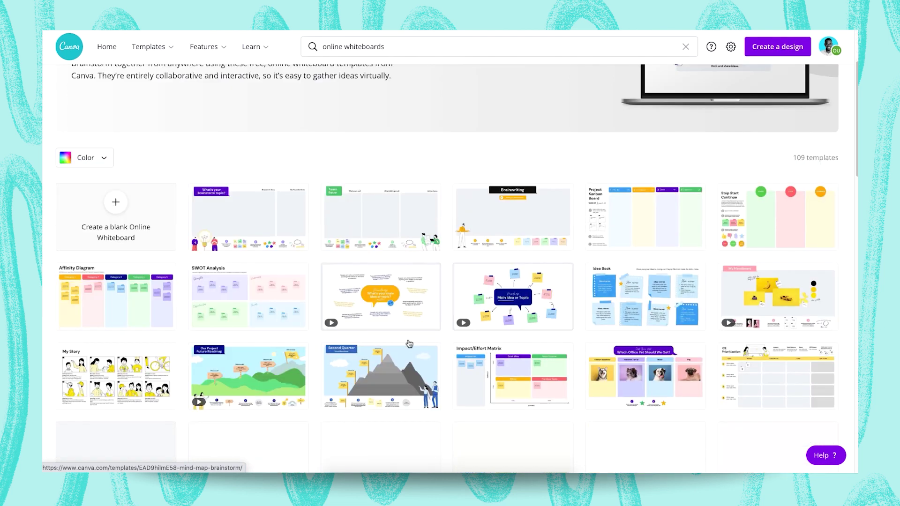
{"action": "scroll", "coordinate": [408, 334], "scroll_direction": "down", "scroll_amount": 1}
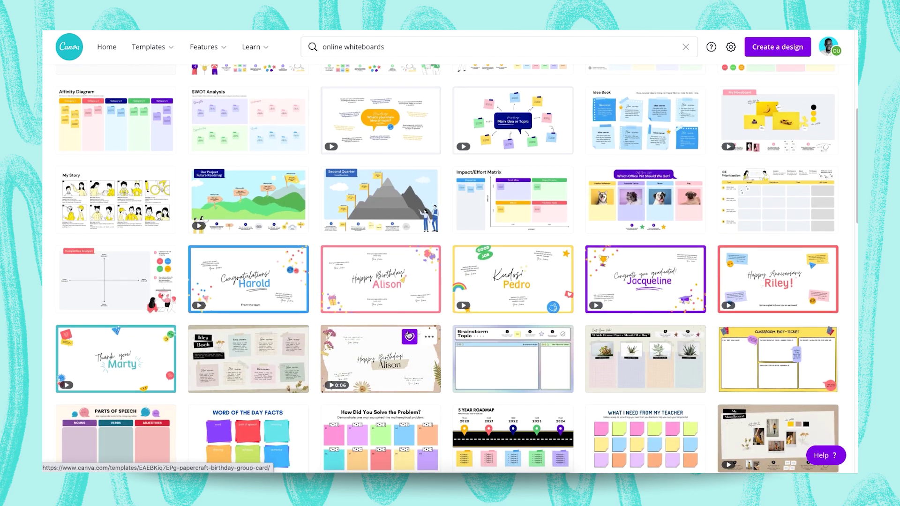
{"action": "scroll", "coordinate": [414, 342], "scroll_direction": "down", "scroll_amount": 6}
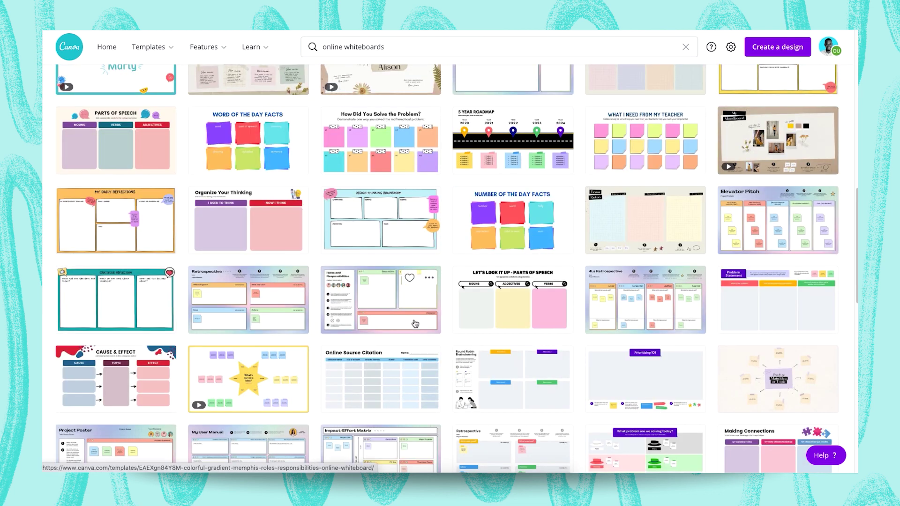
{"action": "scroll", "coordinate": [414, 323], "scroll_direction": "down", "scroll_amount": 1}
{"action": "scroll", "coordinate": [420, 335], "scroll_direction": "down", "scroll_amount": 1}
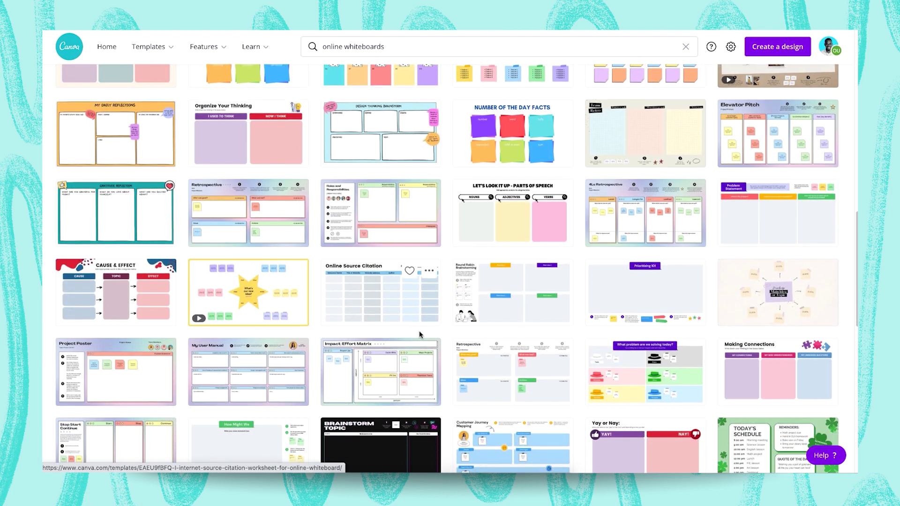
{"action": "scroll", "coordinate": [418, 334], "scroll_direction": "down", "scroll_amount": 1}
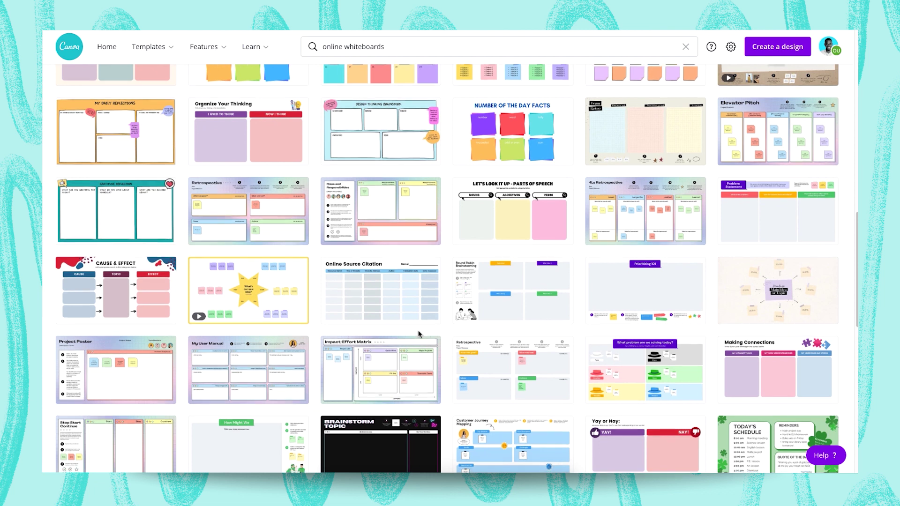
{"action": "mouse_move", "coordinate": [416, 344]}
{"action": "scroll", "coordinate": [416, 344], "scroll_direction": "down", "scroll_amount": 5}
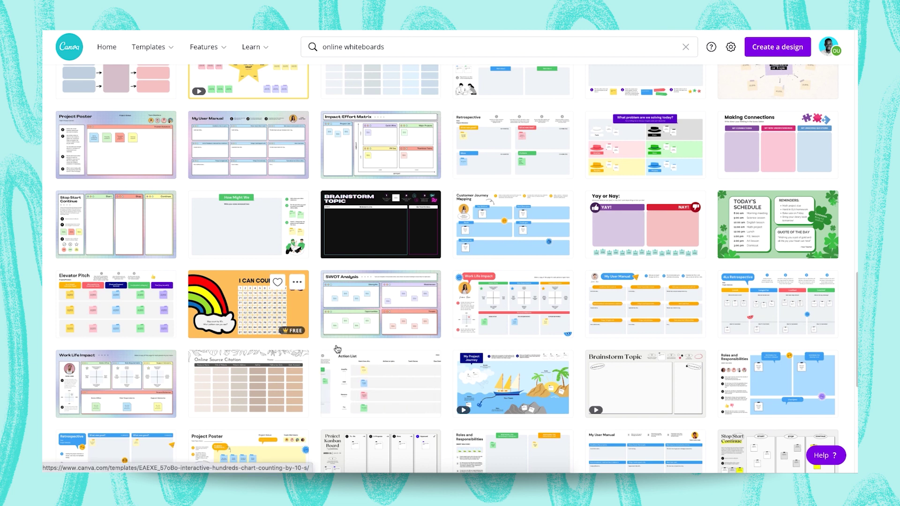
{"action": "scroll", "coordinate": [327, 314], "scroll_direction": "down", "scroll_amount": 2}
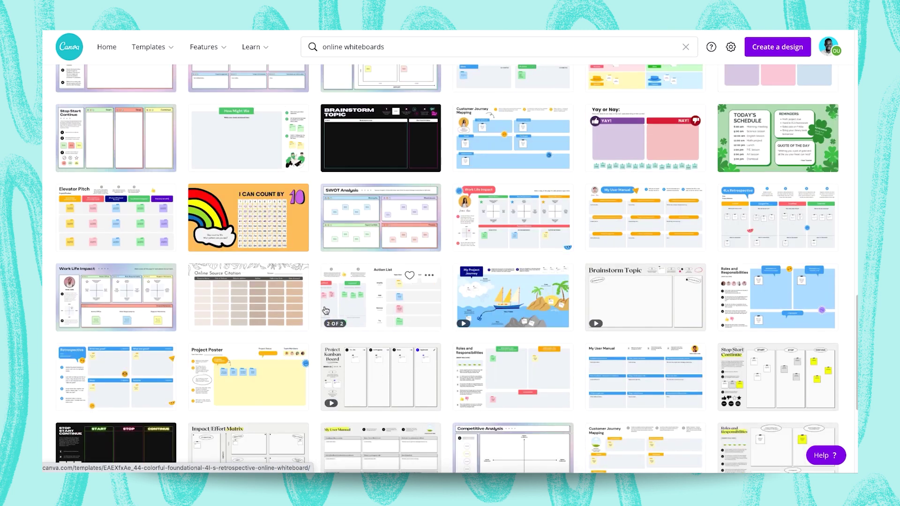
{"action": "mouse_move", "coordinate": [81, 297]}
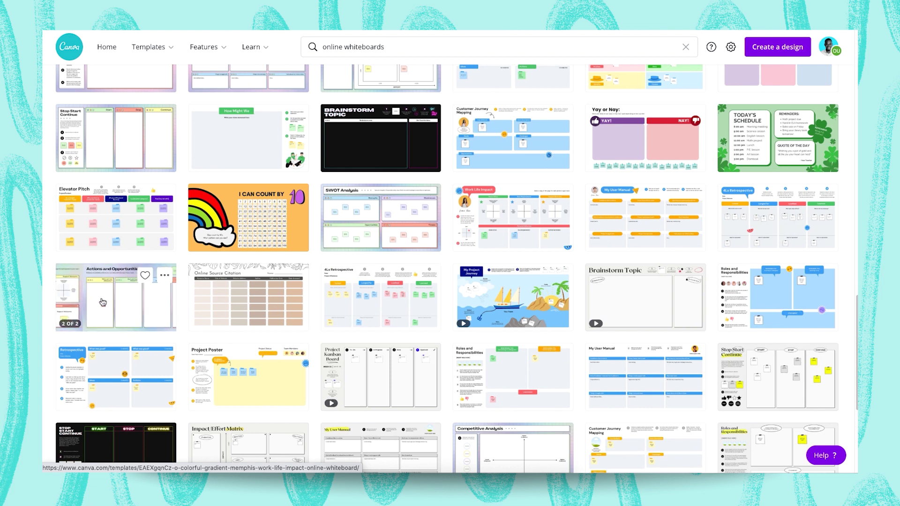
{"action": "left_click", "coordinate": [101, 301]}
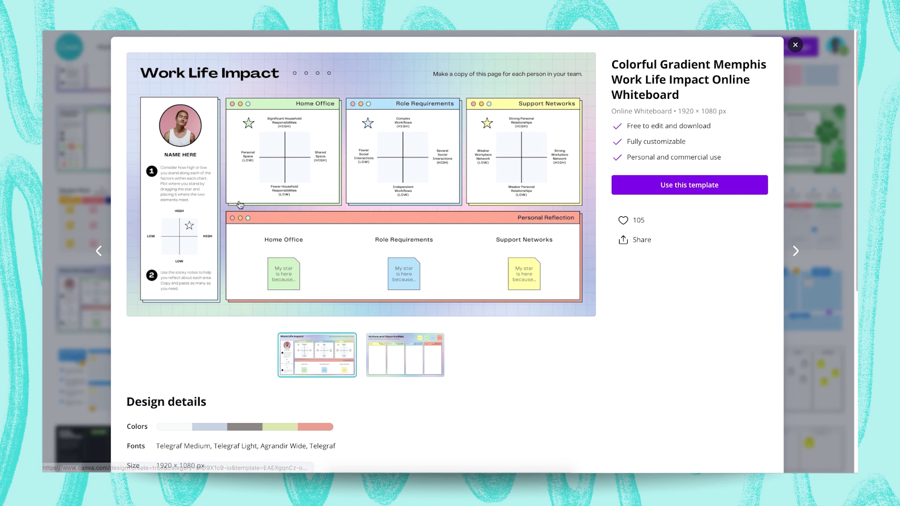
- Create a new editable design from the Work Life Impact whiteboard template
{"action": "left_click", "coordinate": [677, 188]}
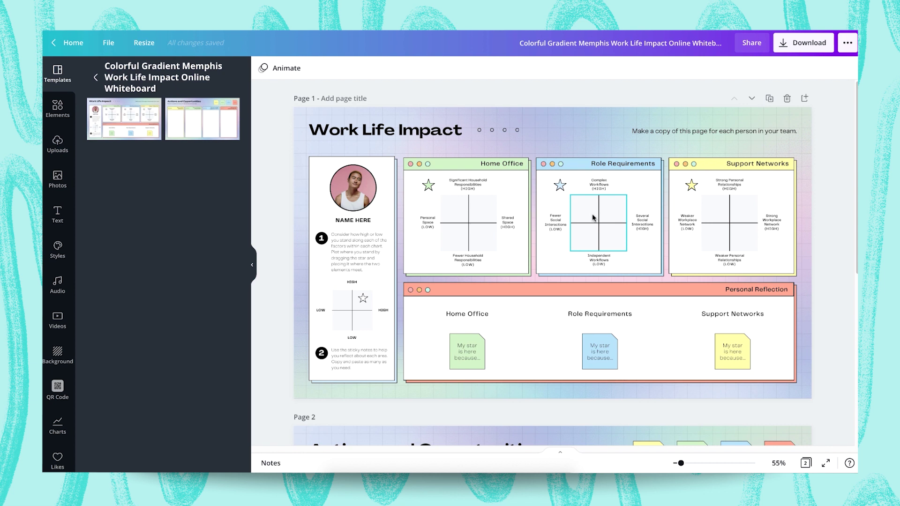
- Widen the Work Life Impact title text box slightly
{"action": "left_click", "coordinate": [377, 131]}
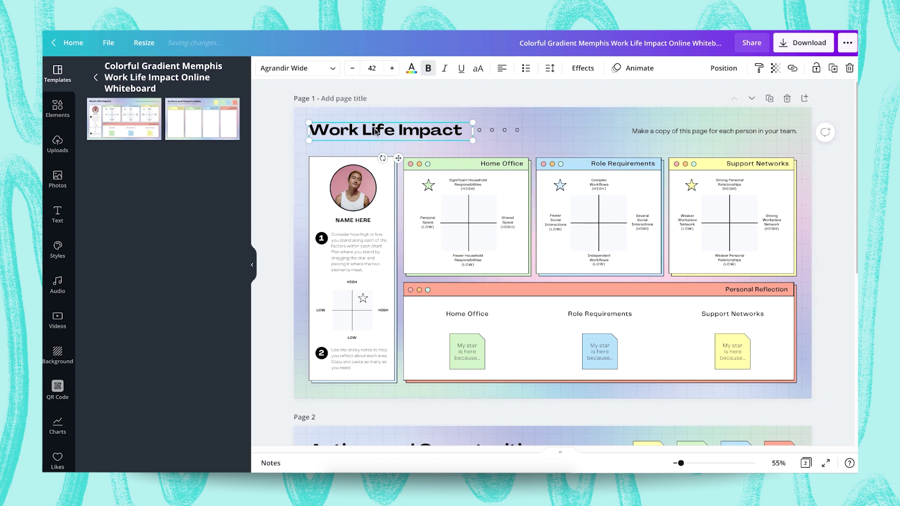
{"action": "left_click_drag", "start_coordinate": [472, 130], "coordinate": [476, 133]}
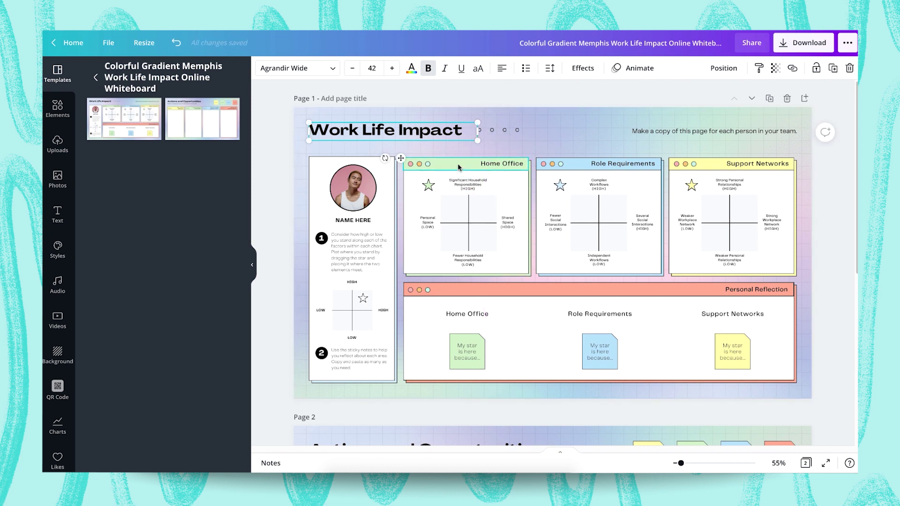
{"action": "left_click", "coordinate": [558, 141]}
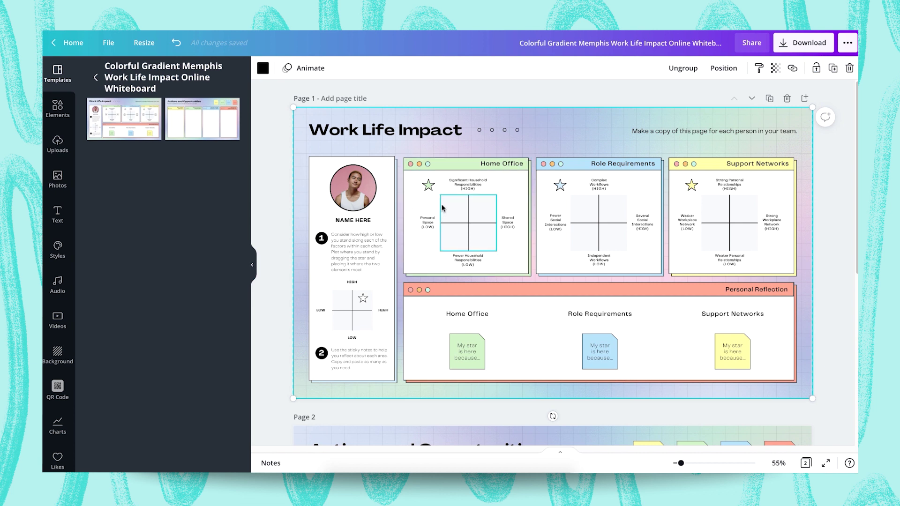
{"action": "left_click", "coordinate": [451, 164]}
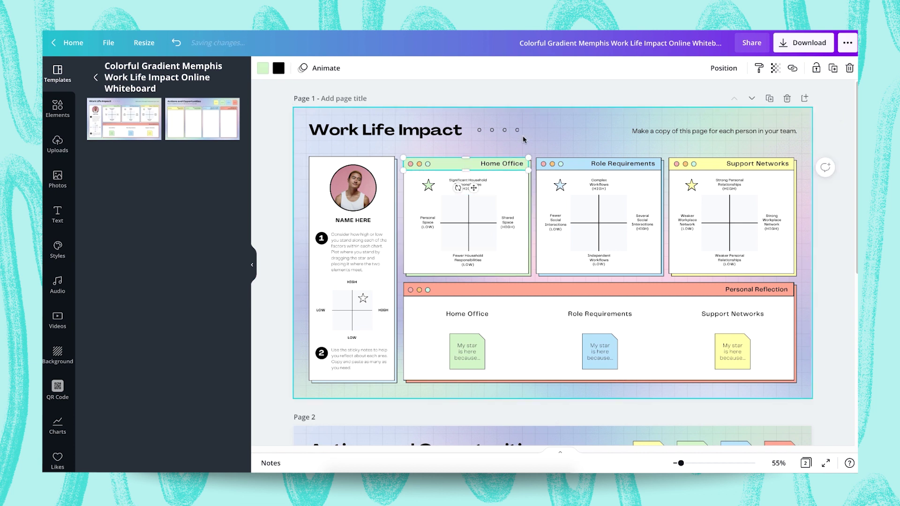
{"action": "left_click", "coordinate": [583, 129]}
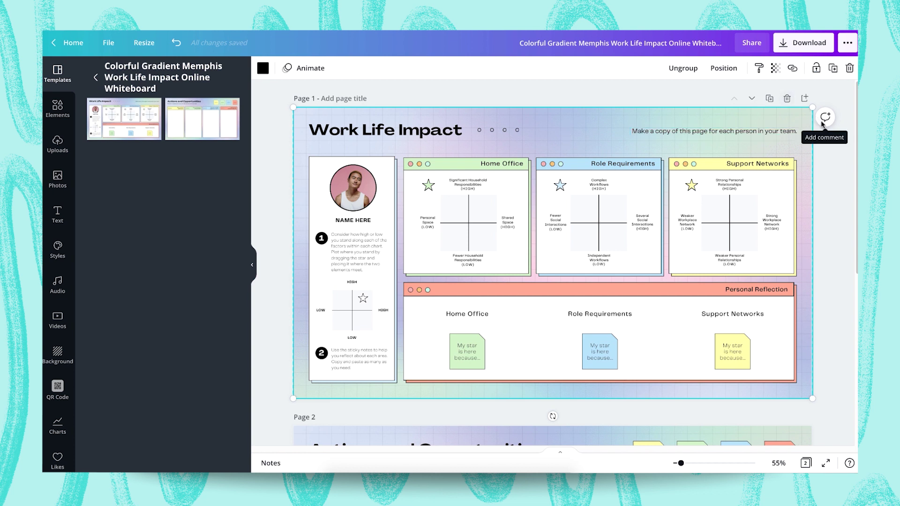
{"action": "scroll", "coordinate": [821, 124], "scroll_direction": "up", "scroll_amount": 5, "text": "ctrl"}
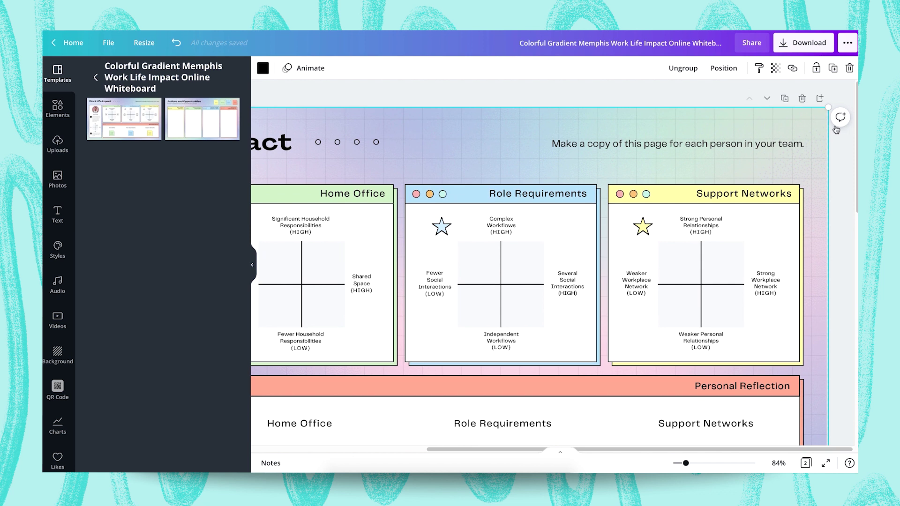
{"action": "scroll", "coordinate": [836, 163], "scroll_direction": "down", "scroll_amount": 10, "text": "ctrl"}
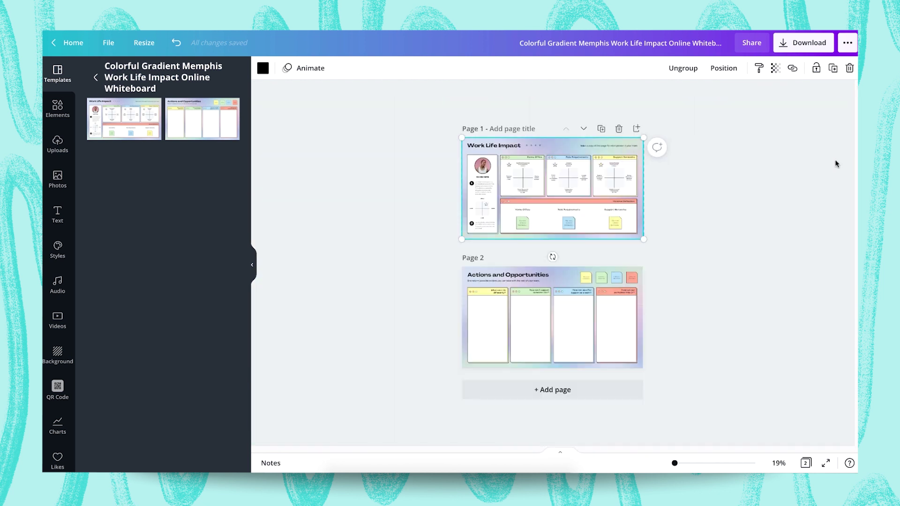
{"action": "scroll", "coordinate": [837, 164], "scroll_direction": "down", "scroll_amount": 3, "text": "ctrl"}
- Fit page 1 to the canvas and inspect the header bars, profile photo and name text
{"action": "left_click", "coordinate": [796, 470]}
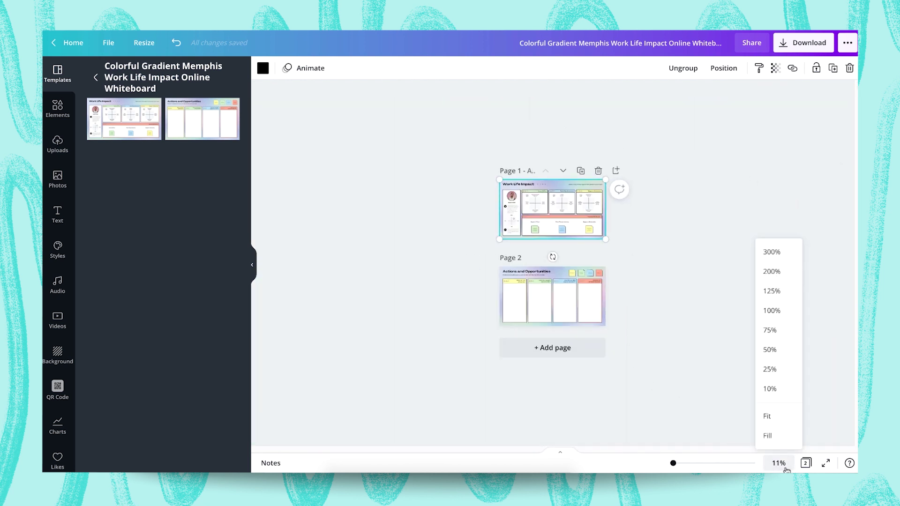
{"action": "left_click", "coordinate": [769, 415]}
{"action": "scroll", "coordinate": [551, 238], "scroll_direction": "up", "scroll_amount": 3}
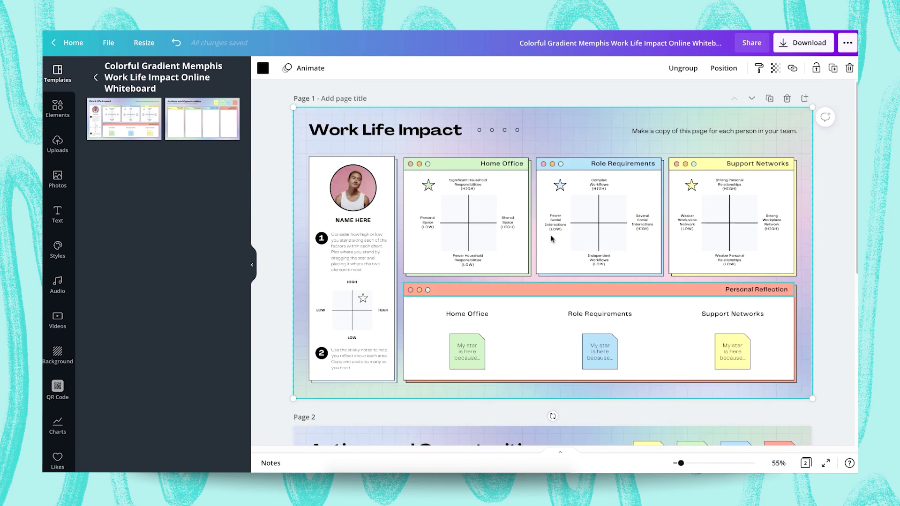
{"action": "left_click", "coordinate": [447, 164]}
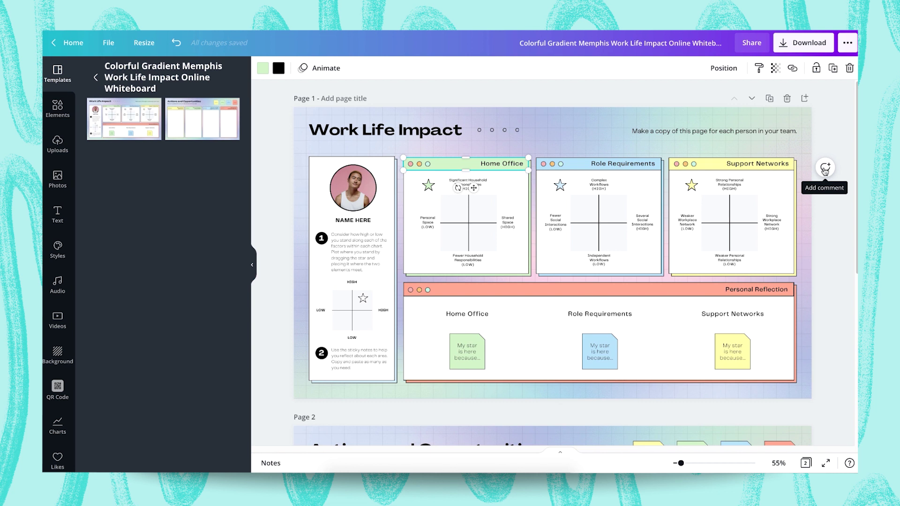
{"action": "left_click", "coordinate": [628, 162]}
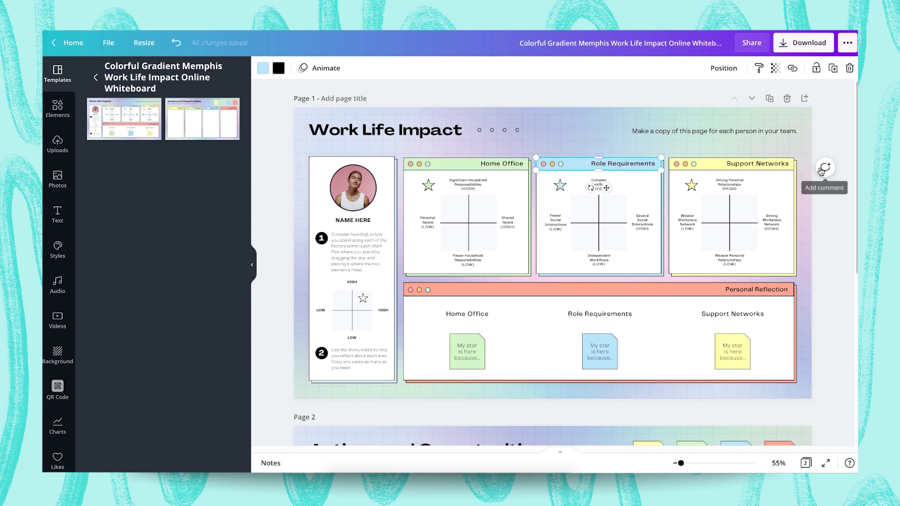
{"action": "left_click", "coordinate": [366, 199]}
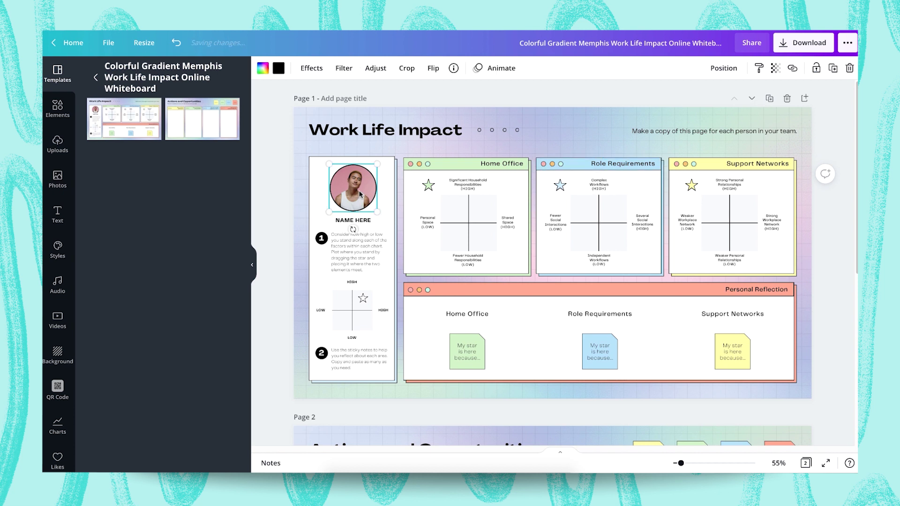
{"action": "left_click", "coordinate": [341, 224]}
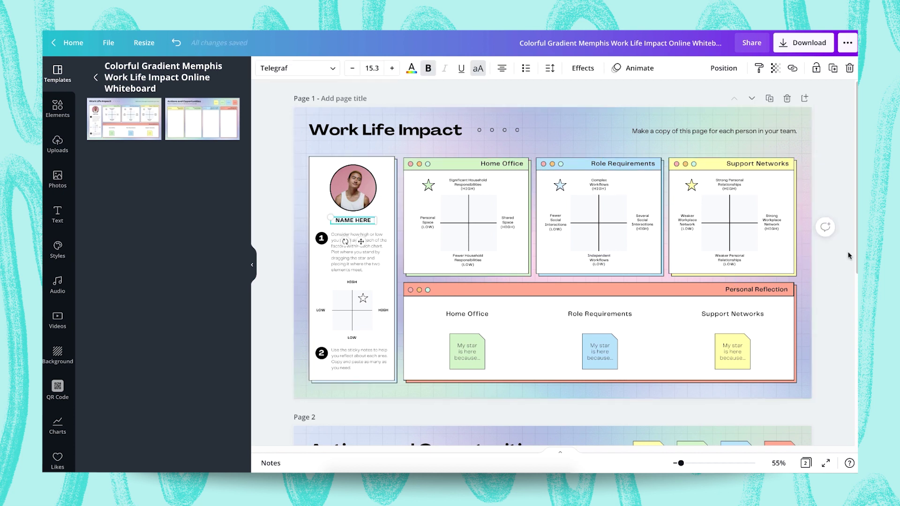
{"action": "left_click", "coordinate": [351, 201]}
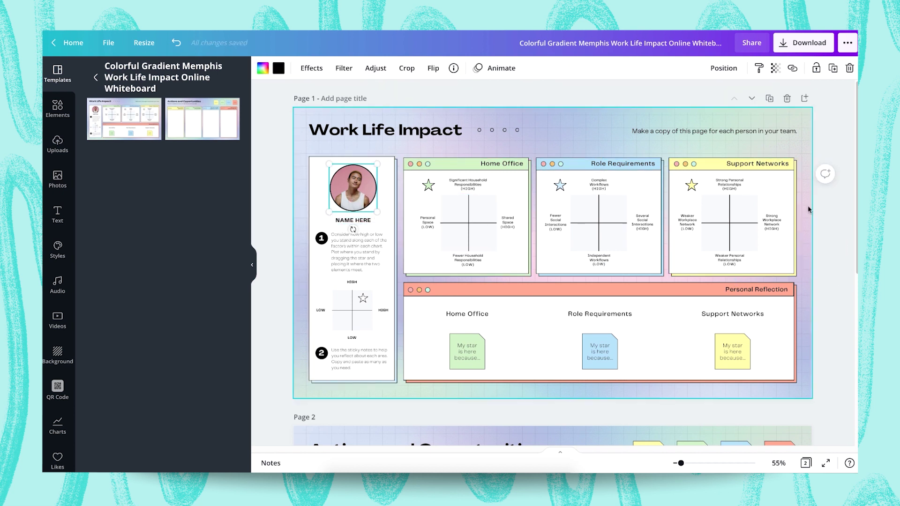
{"action": "left_click", "coordinate": [804, 183]}
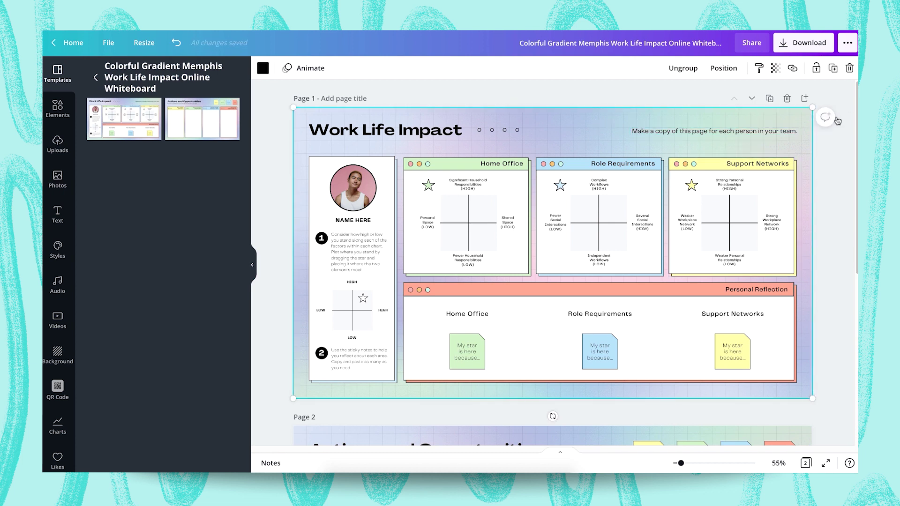
- Post the comment 'Good template.' on page 1, then close the comment thread
{"action": "left_click", "coordinate": [836, 119]}
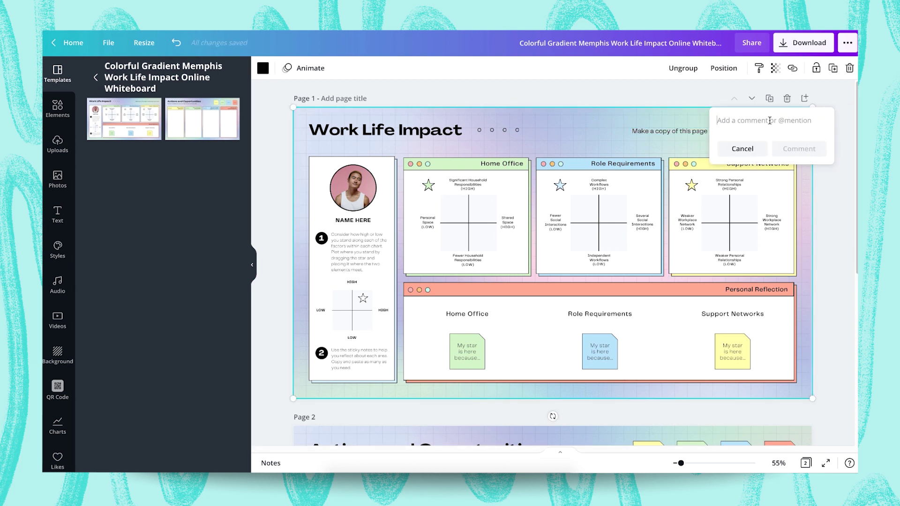
{"action": "type", "text": "Good templa"}
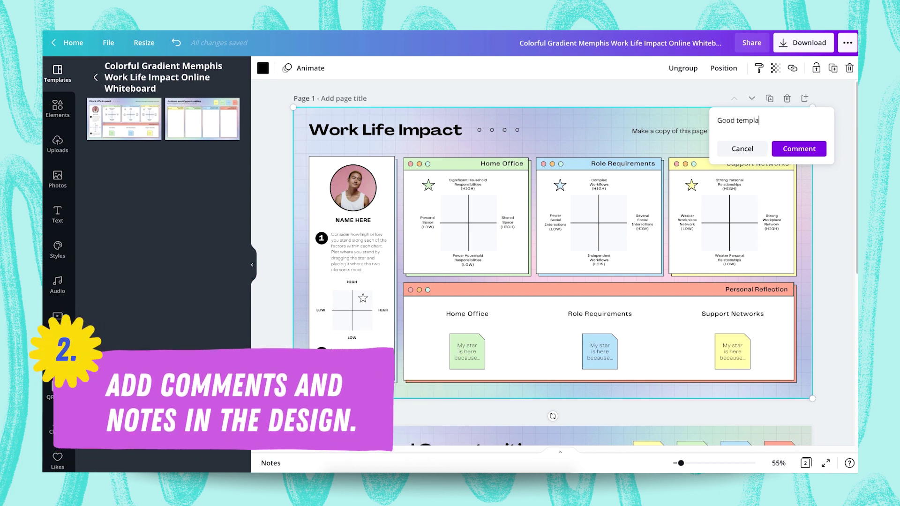
{"action": "type", "text": "te."}
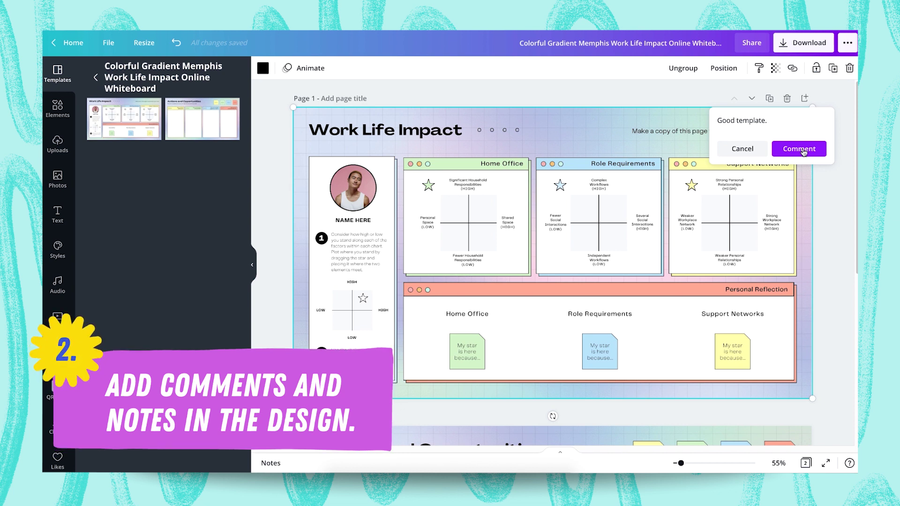
{"action": "left_click", "coordinate": [803, 150]}
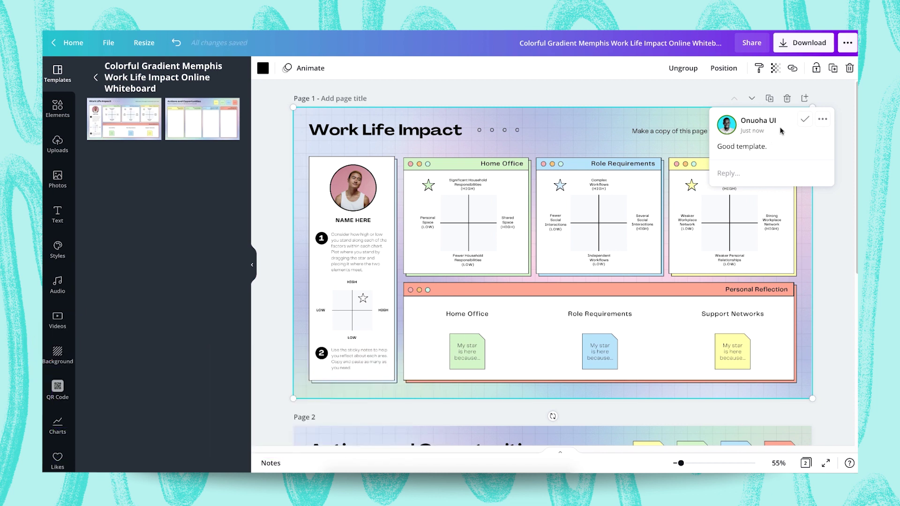
{"action": "left_click", "coordinate": [728, 174]}
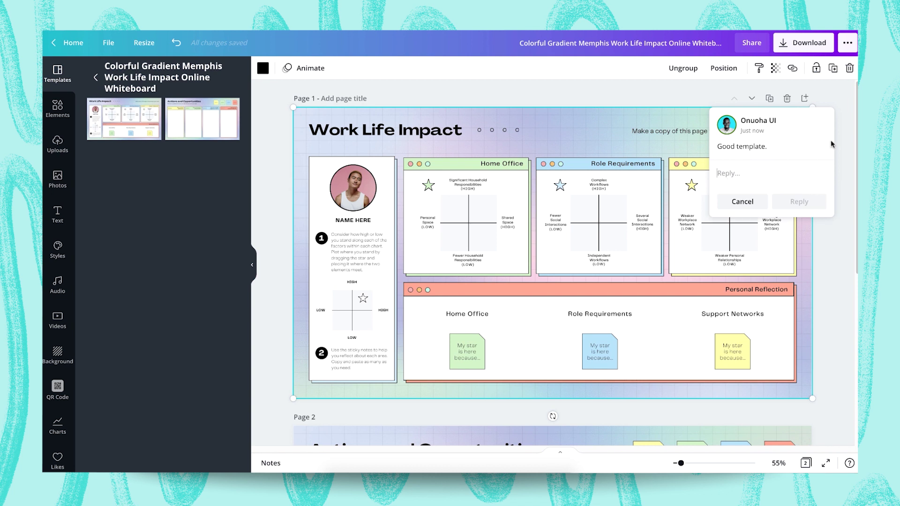
{"action": "left_click", "coordinate": [425, 132]}
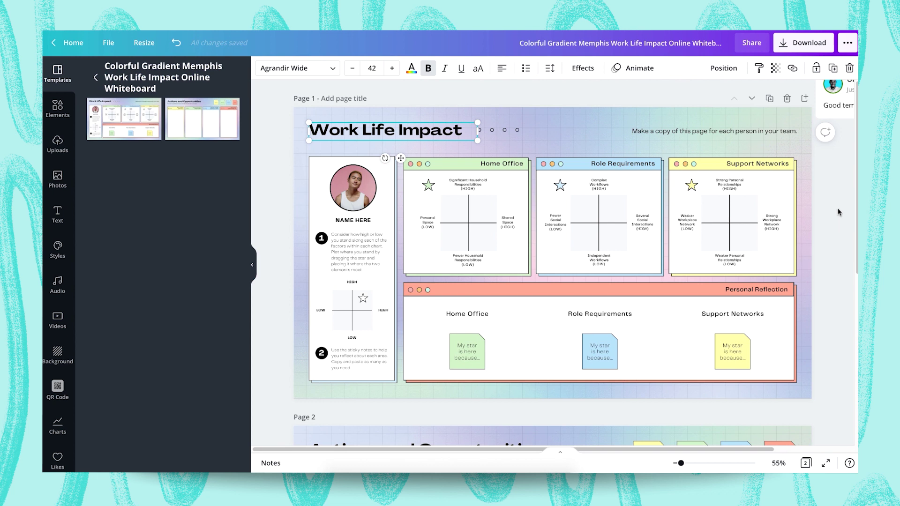
- Post a 'Great font choice!' comment on the Work Life Impact heading, fixing the typo first
{"action": "left_click", "coordinate": [825, 133]}
{"action": "type", "text": "Great"}
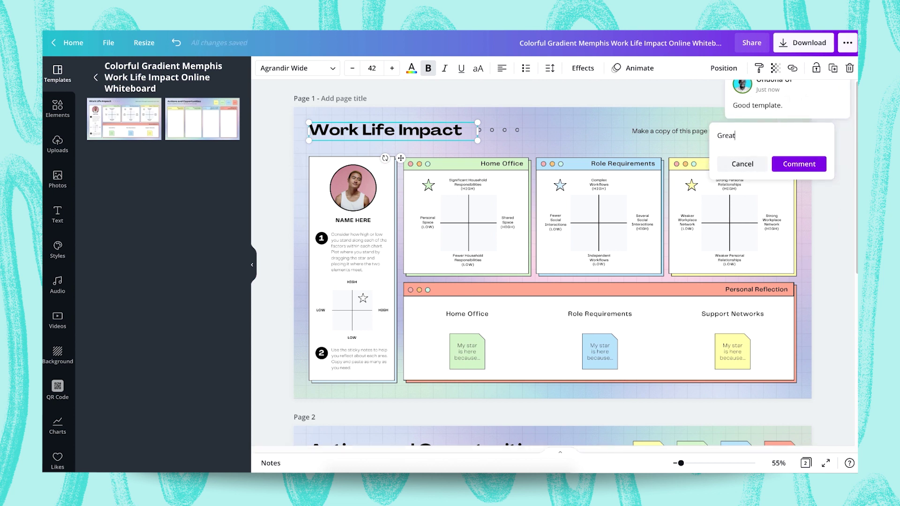
{"action": "type", "text": " foint choice!"}
{"action": "left_click", "coordinate": [744, 136]}
{"action": "key", "text": "BackSpace"}
{"action": "left_click", "coordinate": [795, 165]}
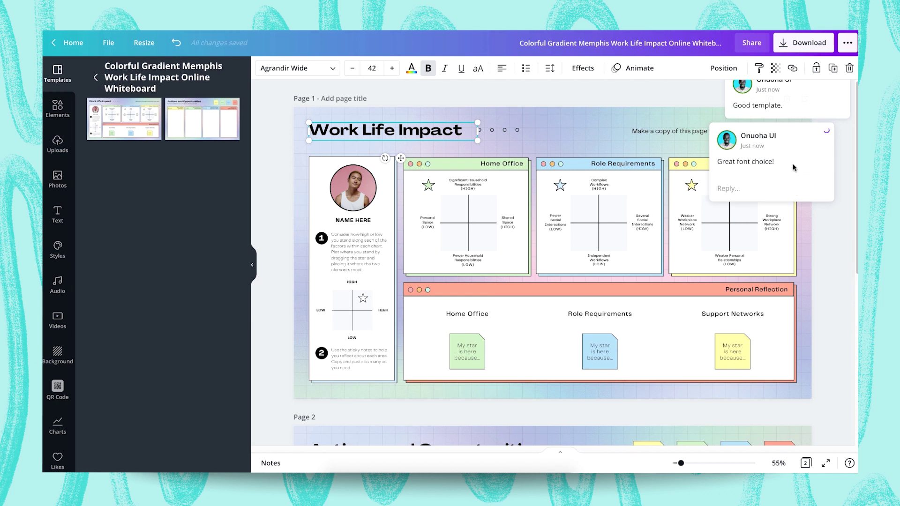
- Expand the comment cards and review the 'Good template.' and 'Great font choice!' threads
{"action": "left_click", "coordinate": [404, 139]}
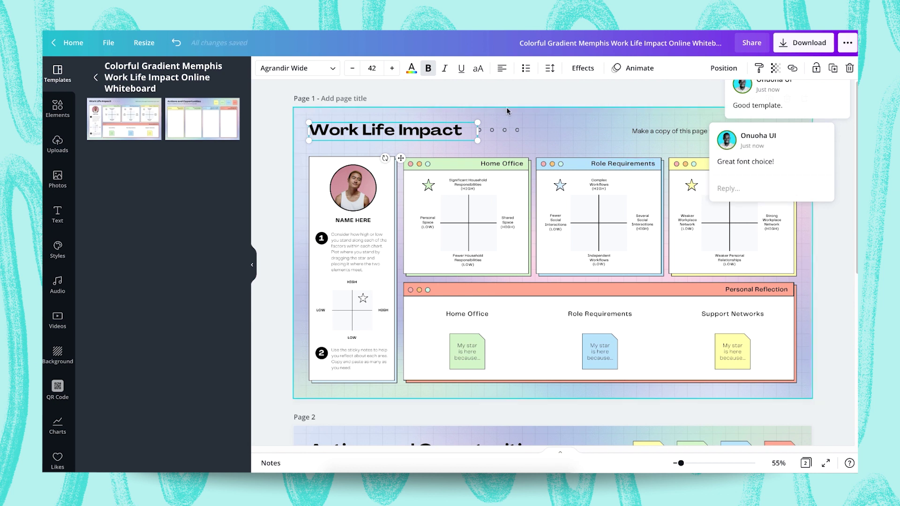
{"action": "left_click", "coordinate": [411, 133]}
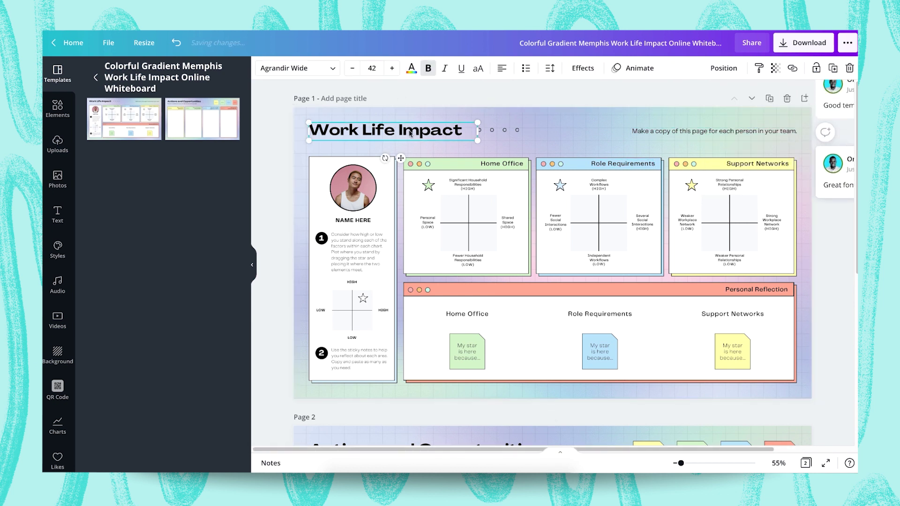
{"action": "left_click", "coordinate": [839, 191]}
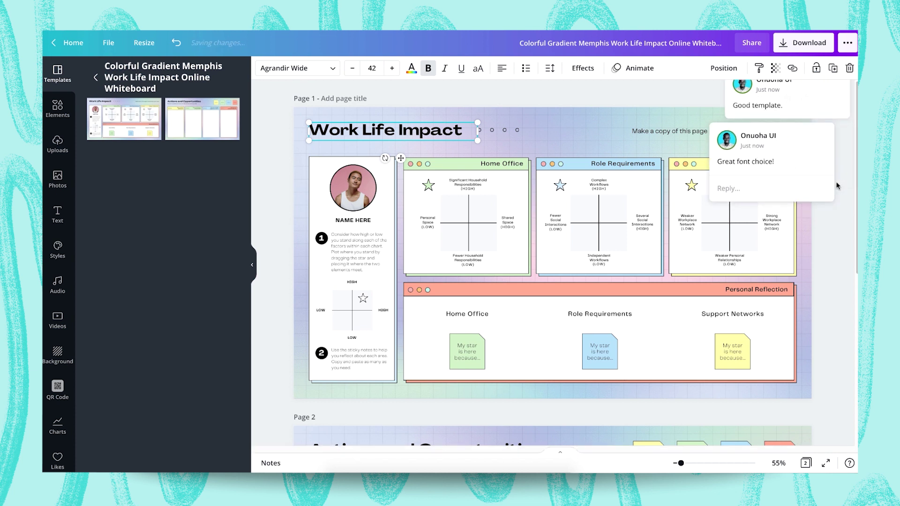
{"action": "left_click", "coordinate": [815, 99]}
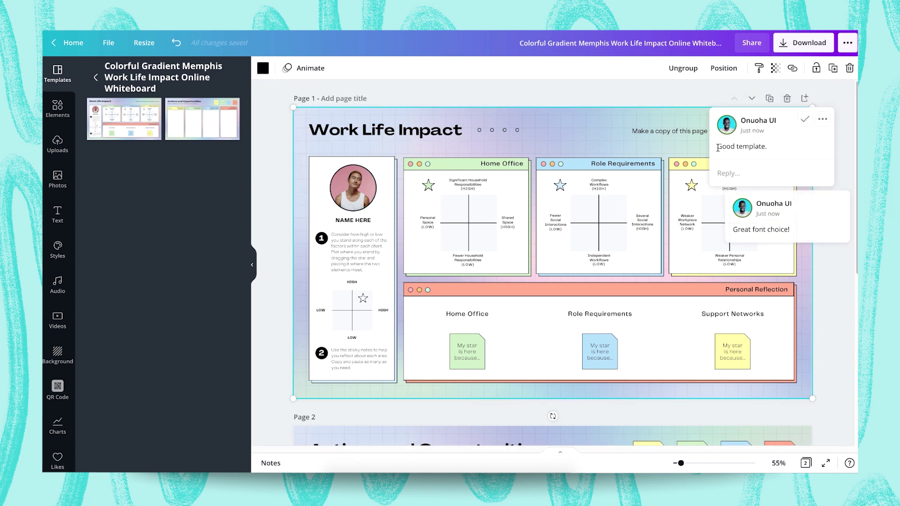
{"action": "mouse_move", "coordinate": [770, 225]}
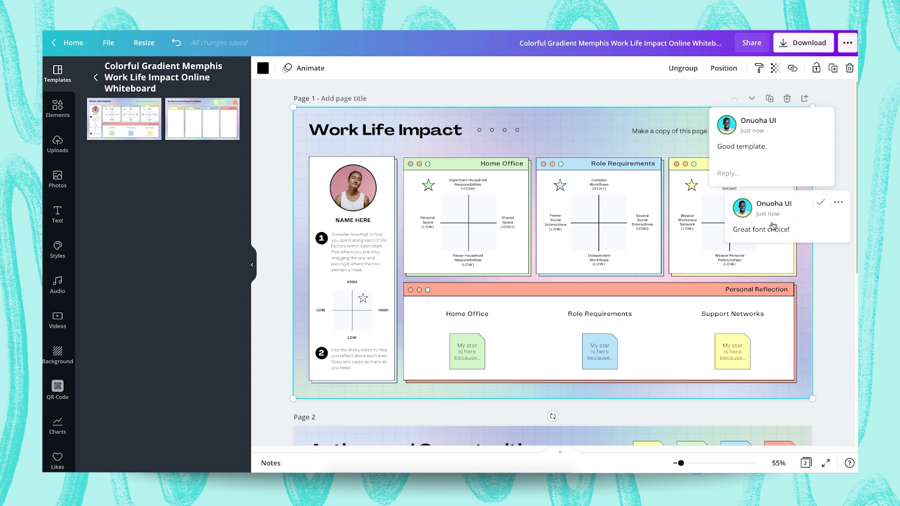
{"action": "left_click", "coordinate": [806, 216]}
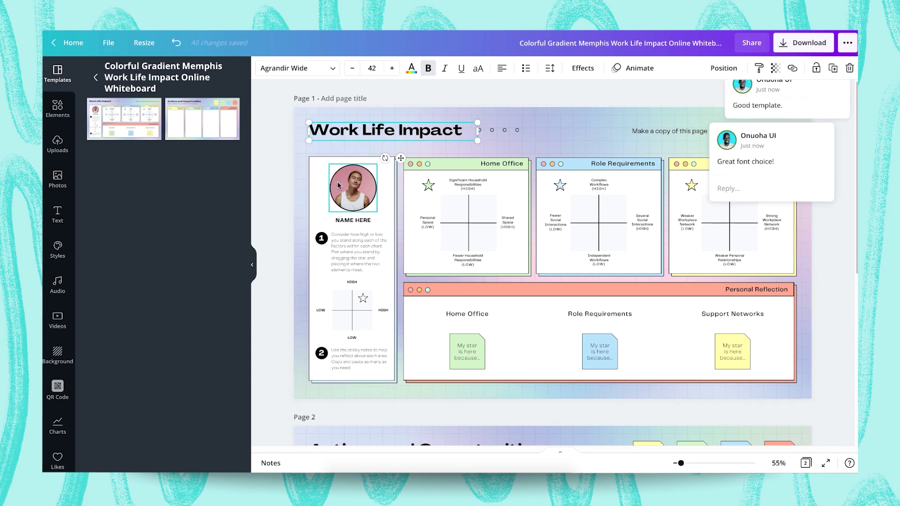
{"action": "left_click", "coordinate": [338, 185]}
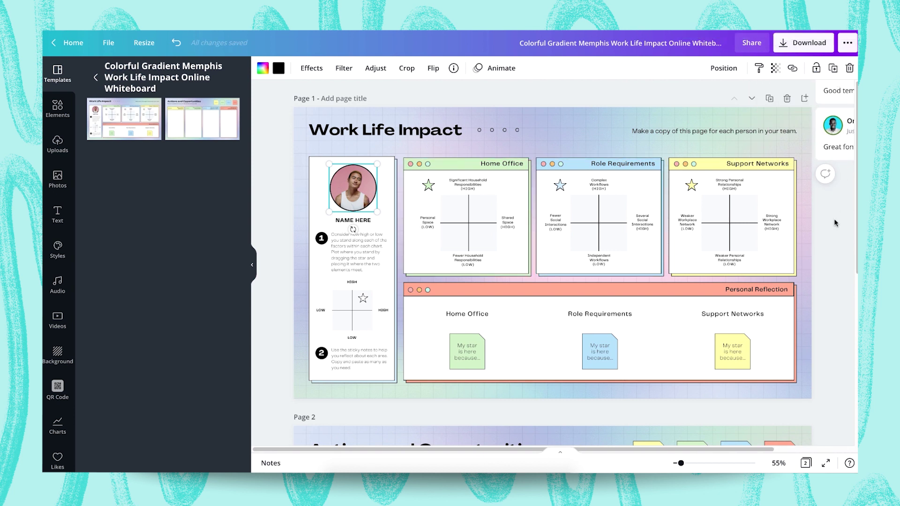
- Comment "Can we use our company's logo?" on the selected profile photo
{"action": "left_click", "coordinate": [825, 174]}
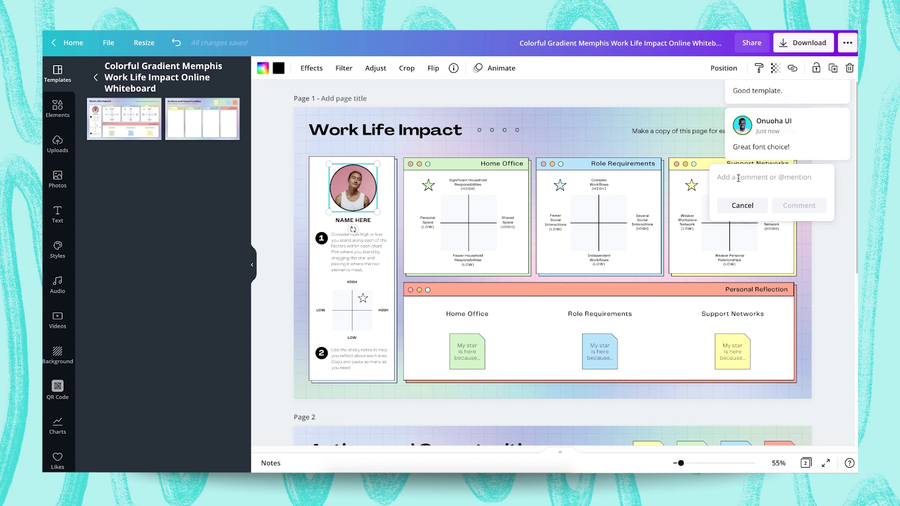
{"action": "type", "text": "Can we use our company's logo?"}
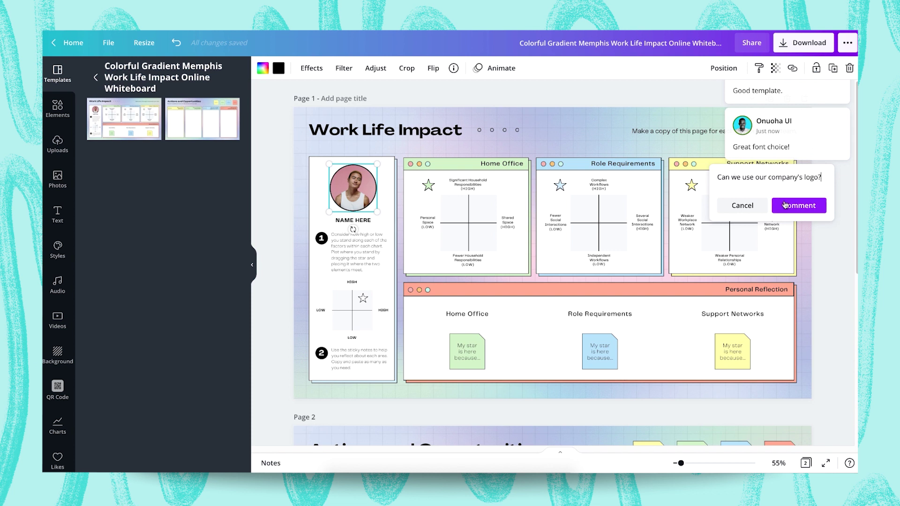
{"action": "left_click", "coordinate": [796, 211]}
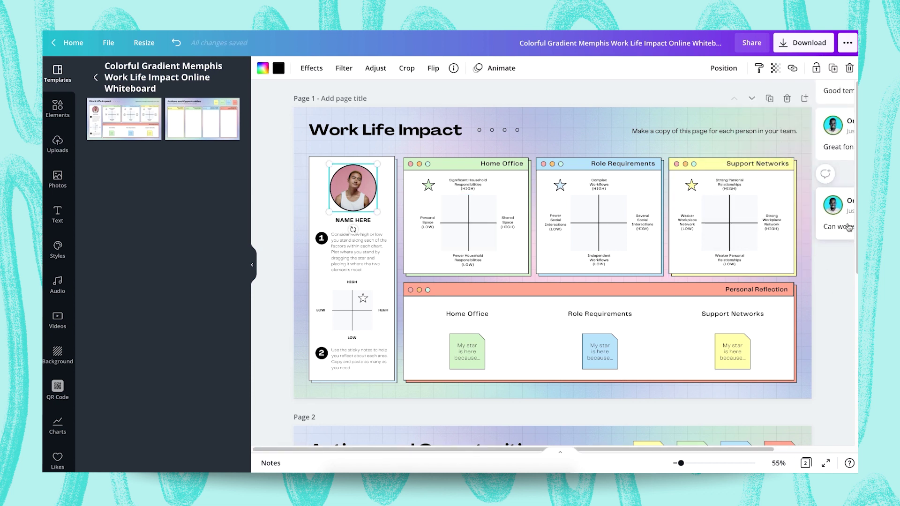
- Review the font, template and logo comment threads, then collapse the comments to the side
{"action": "mouse_move", "coordinate": [848, 228]}
{"action": "left_click", "coordinate": [773, 127]}
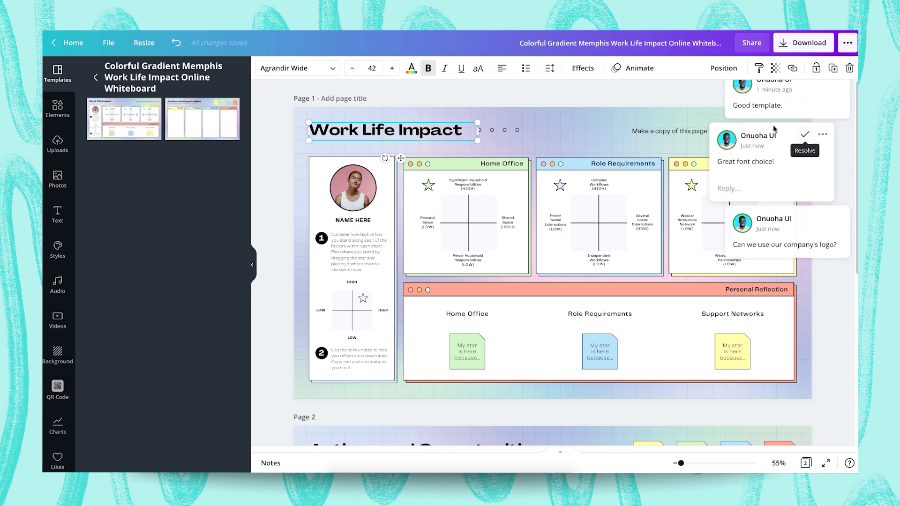
{"action": "left_click", "coordinate": [802, 96]}
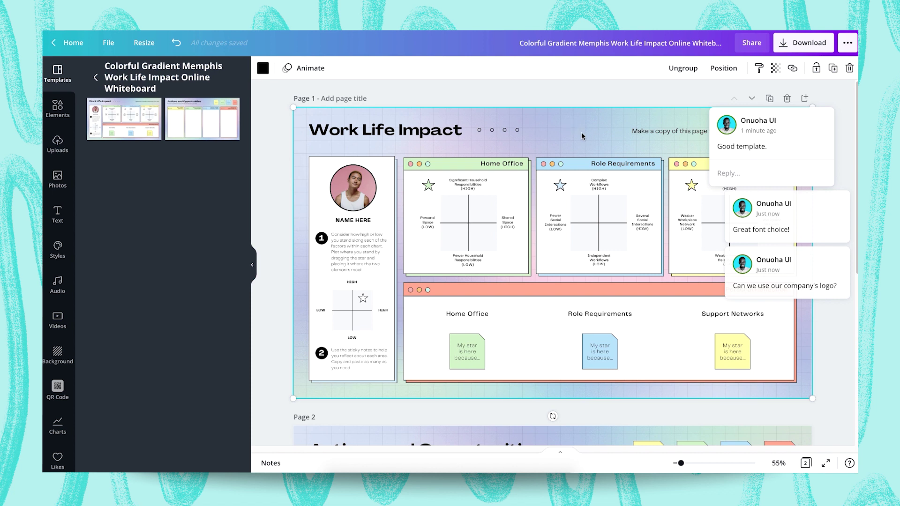
{"action": "left_click", "coordinate": [796, 211]}
{"action": "left_click", "coordinate": [798, 226]}
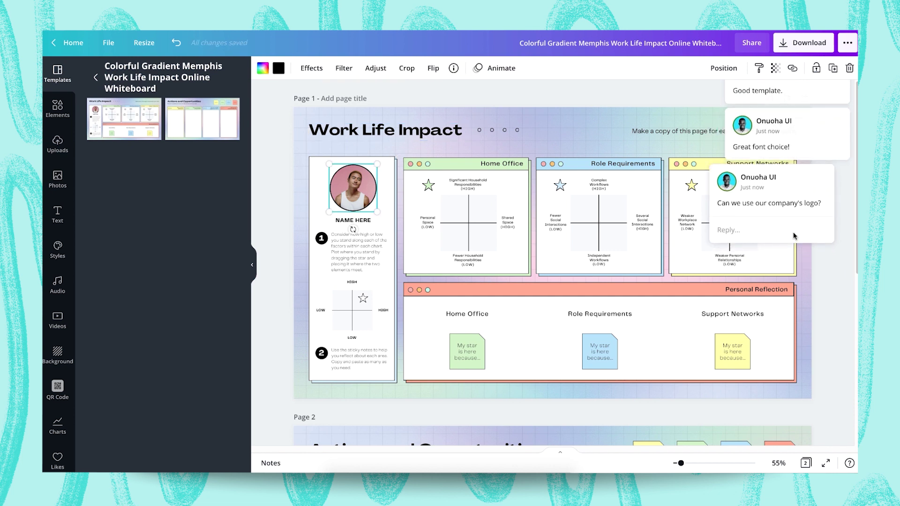
{"action": "left_click", "coordinate": [836, 291]}
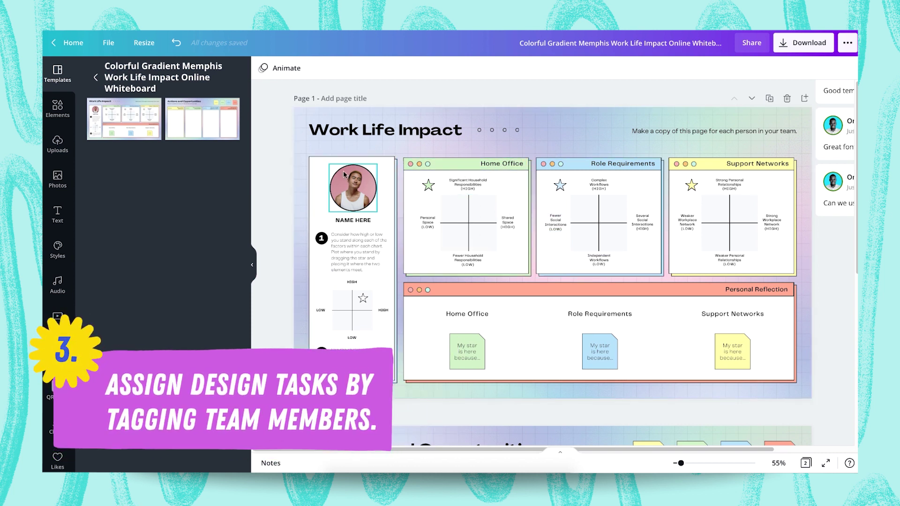
- Post a page comment tagging and assigning a teammate the task 'change colors to brand colors'
{"action": "left_click", "coordinate": [567, 128]}
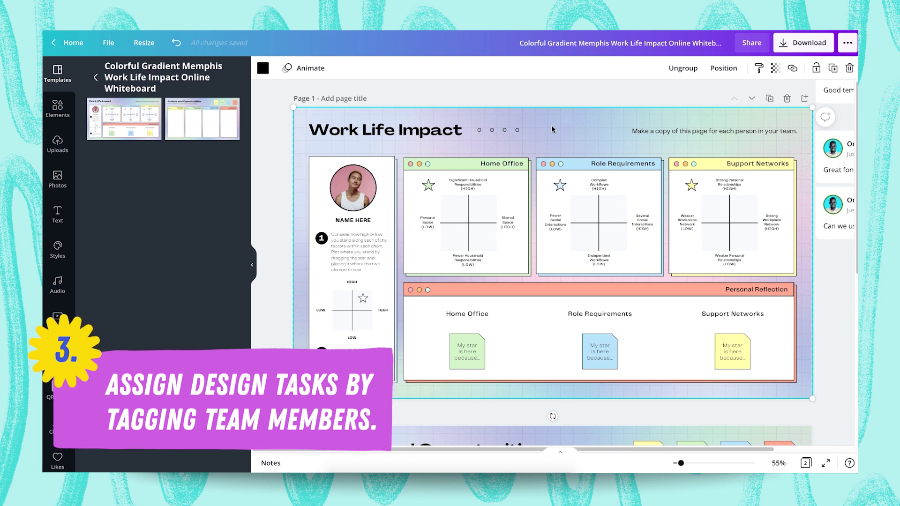
{"action": "left_click", "coordinate": [826, 120]}
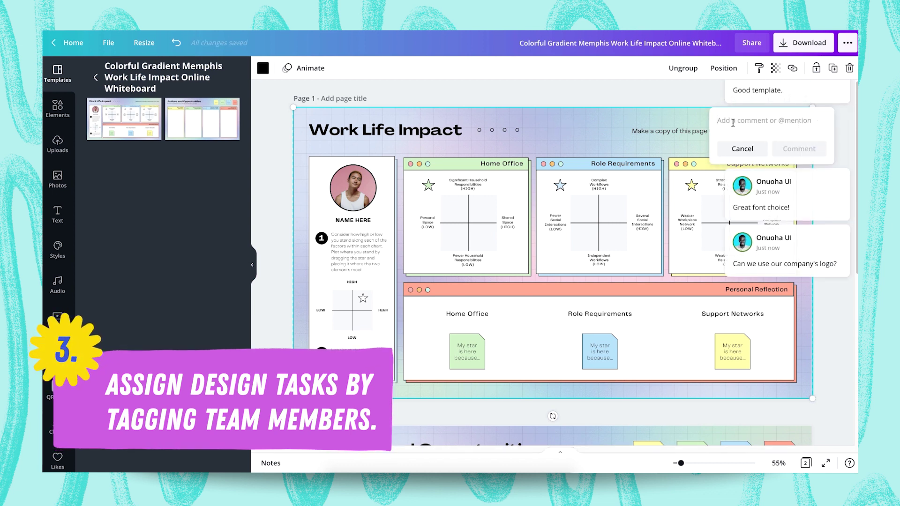
{"action": "type", "text": "@"}
{"action": "key", "text": "BackSpace"}
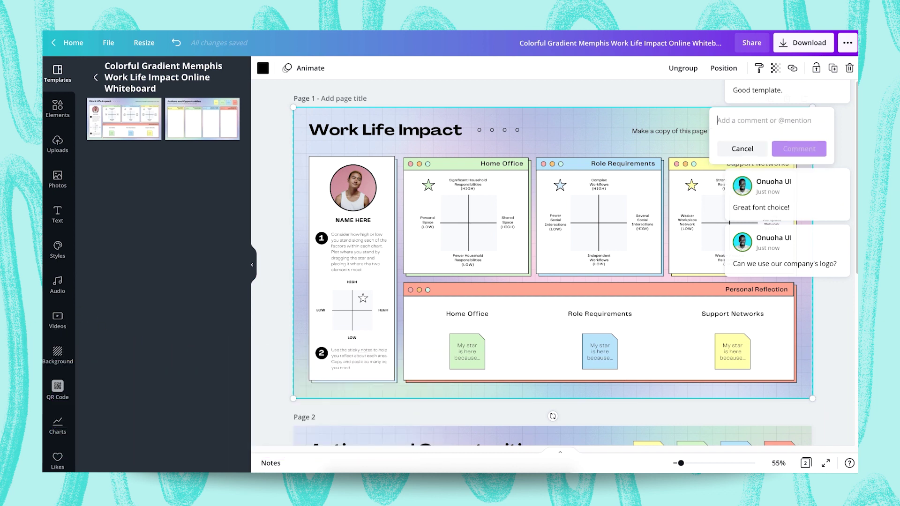
{"action": "type", "text": "@"}
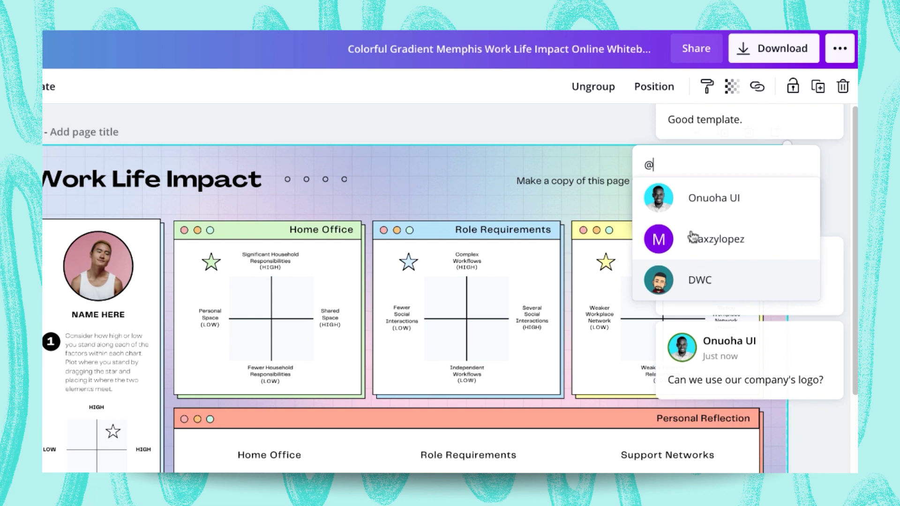
{"action": "left_click", "coordinate": [716, 289]}
{"action": "left_click", "coordinate": [652, 215]}
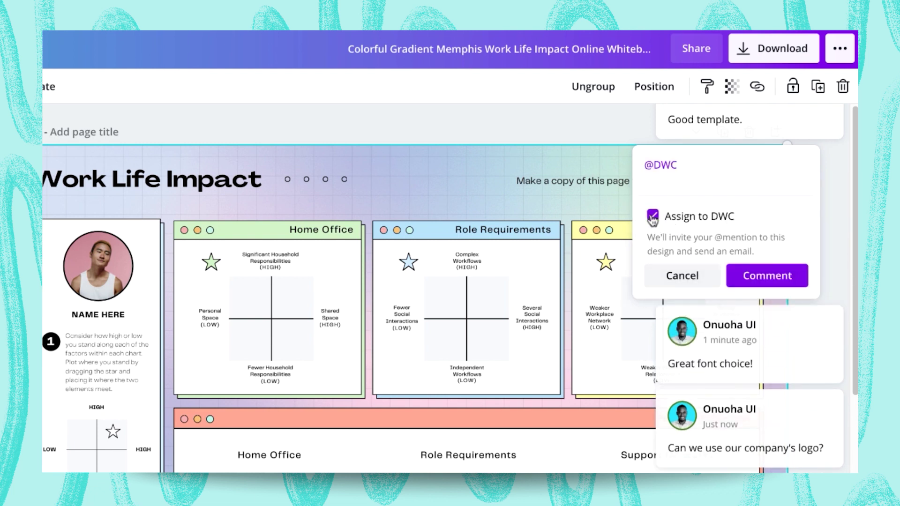
{"action": "type", "text": ", change colors to"}
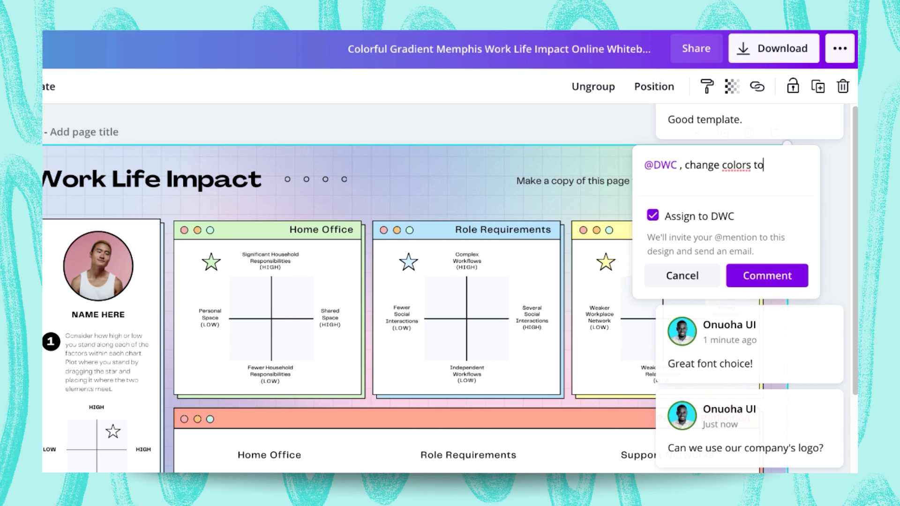
{"action": "type", "text": " brand colors."}
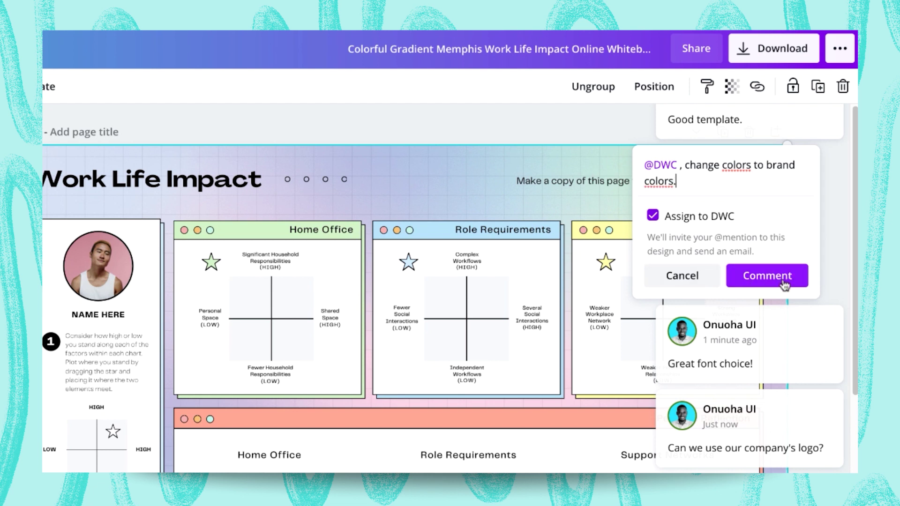
{"action": "left_click", "coordinate": [761, 278]}
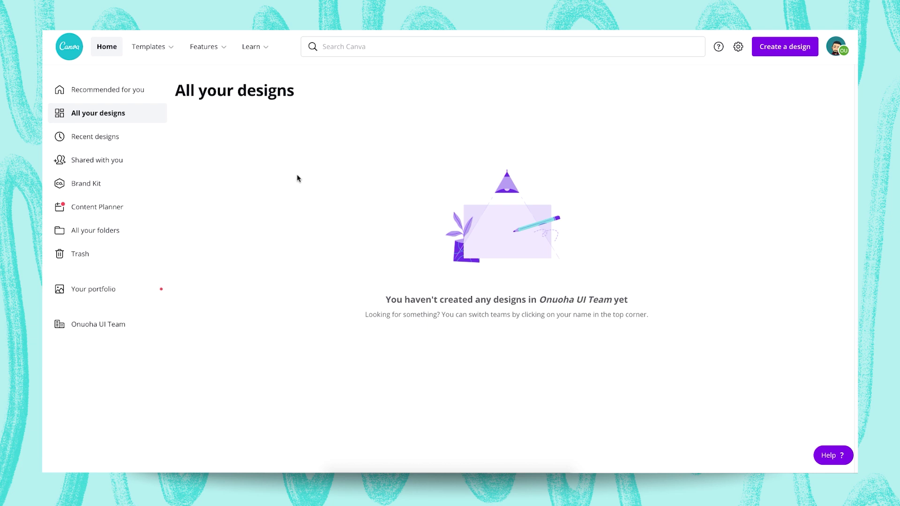
- Open the Work Life Impact whiteboard for editing from the Shared with you page
{"action": "left_click", "coordinate": [96, 163]}
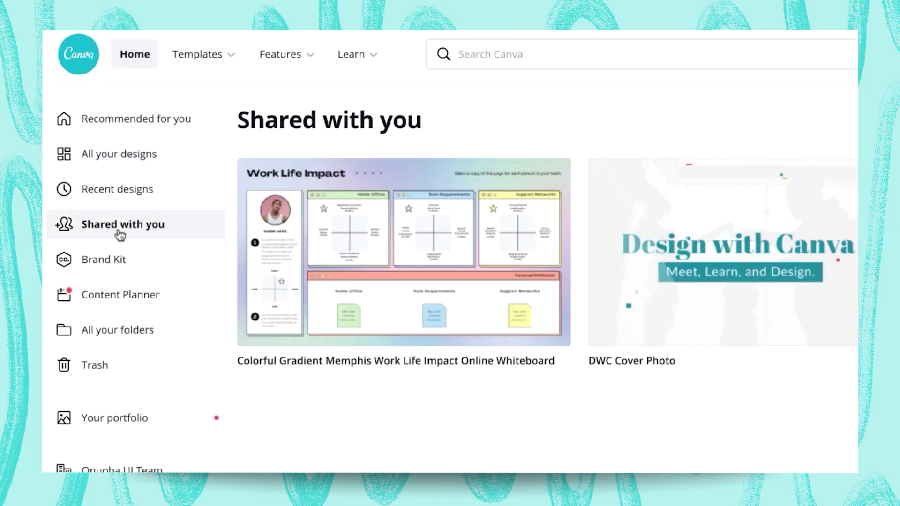
{"action": "mouse_move", "coordinate": [333, 269]}
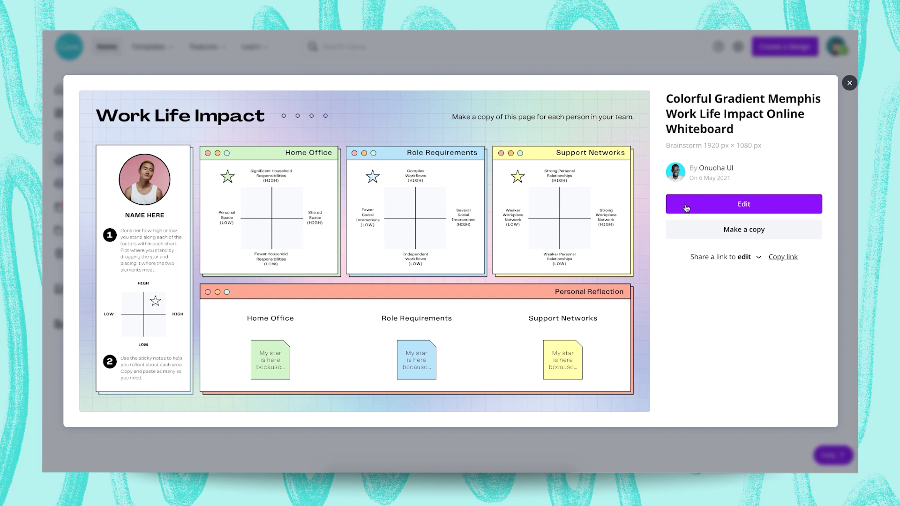
{"action": "left_click", "coordinate": [685, 208]}
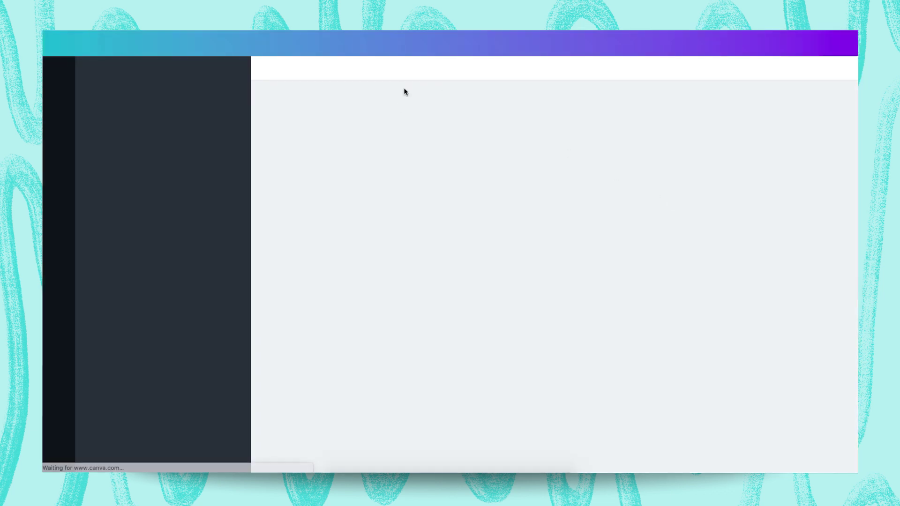
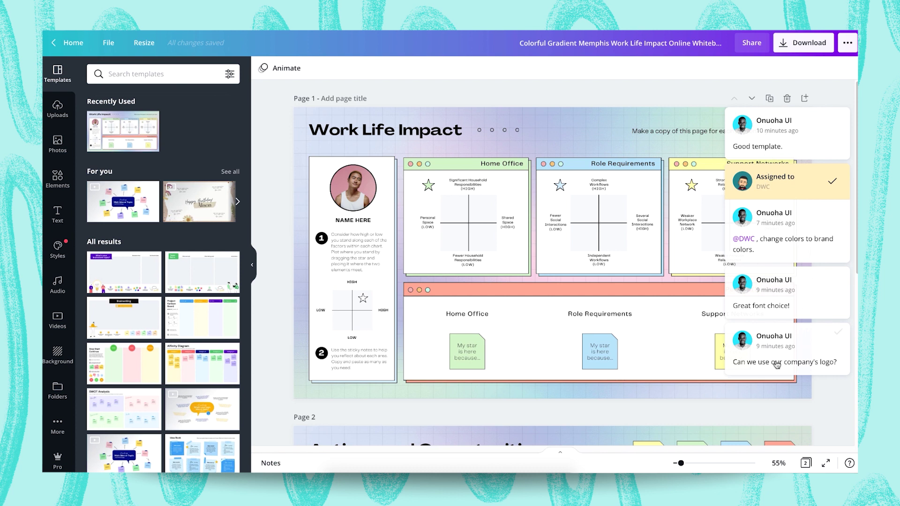
- Look through the comment threads, then open the 'change colors to brand colors' thread for a reply
{"action": "left_click", "coordinate": [777, 138]}
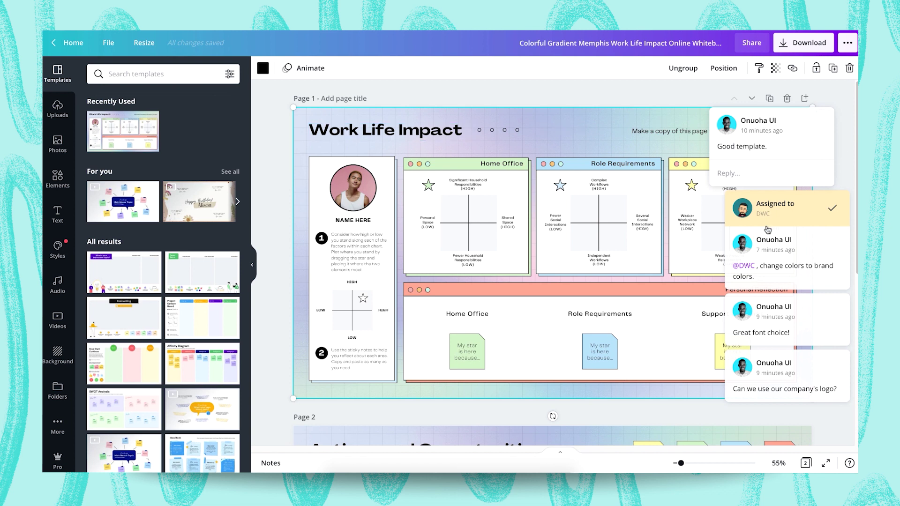
{"action": "left_click", "coordinate": [808, 218]}
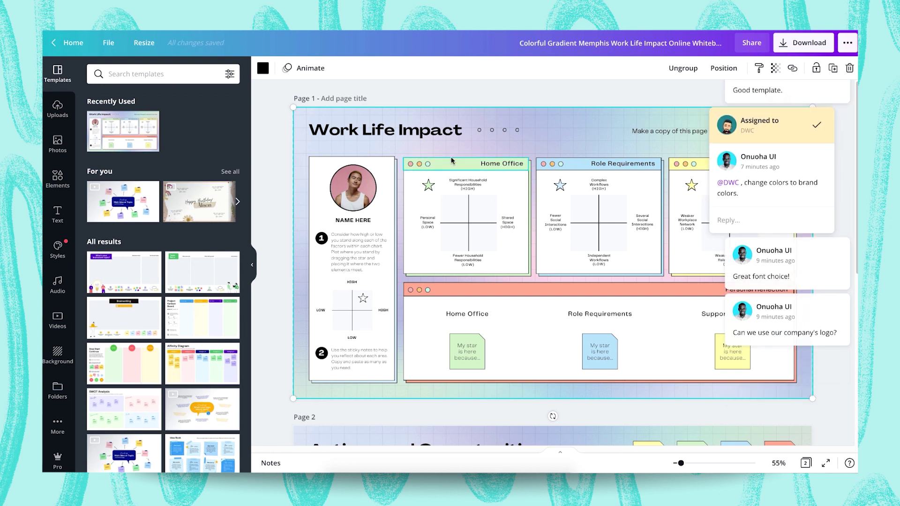
{"action": "mouse_move", "coordinate": [807, 265]}
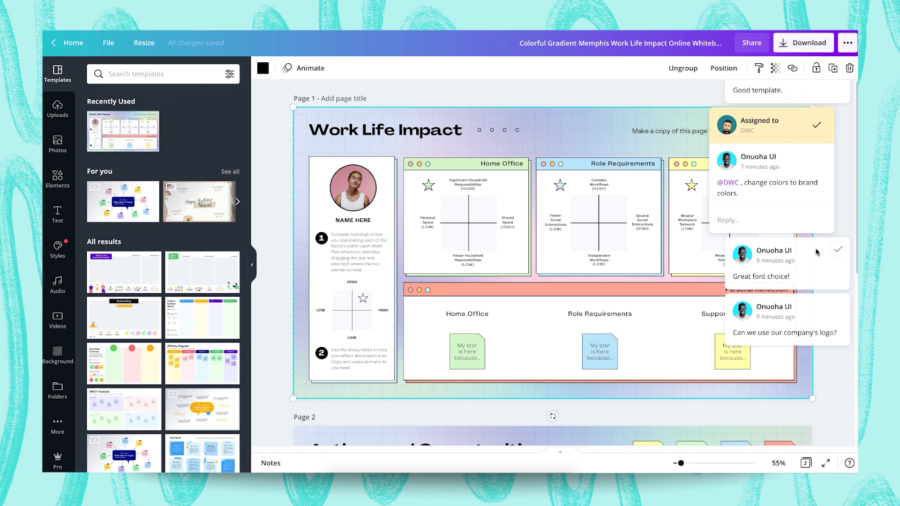
{"action": "left_click", "coordinate": [818, 253]}
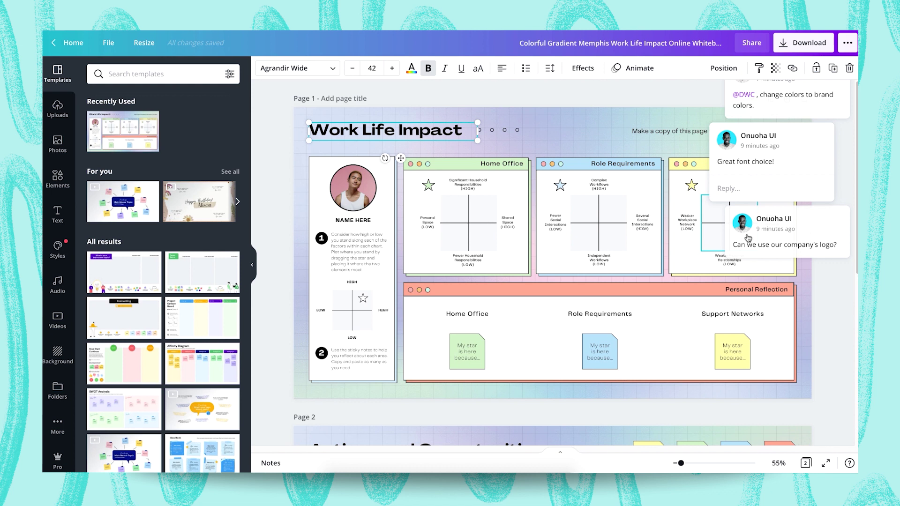
{"action": "left_click", "coordinate": [815, 221]}
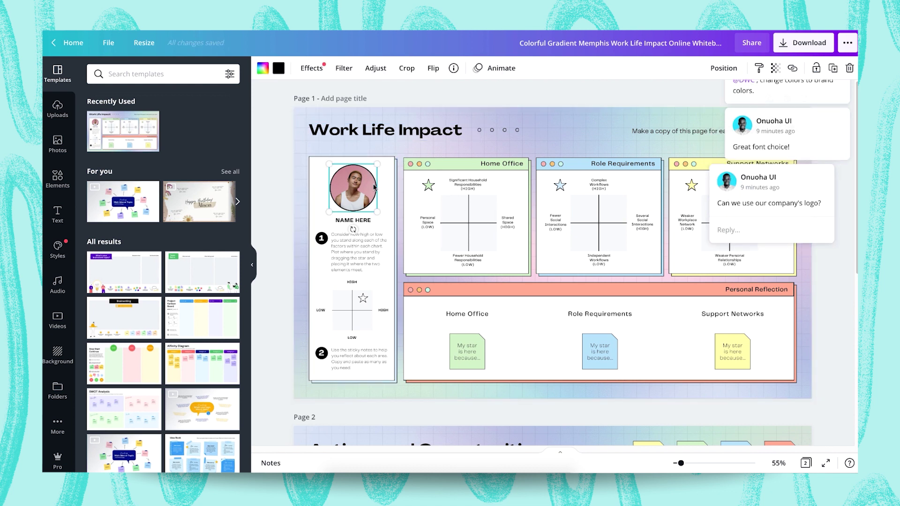
{"action": "left_click", "coordinate": [778, 89]}
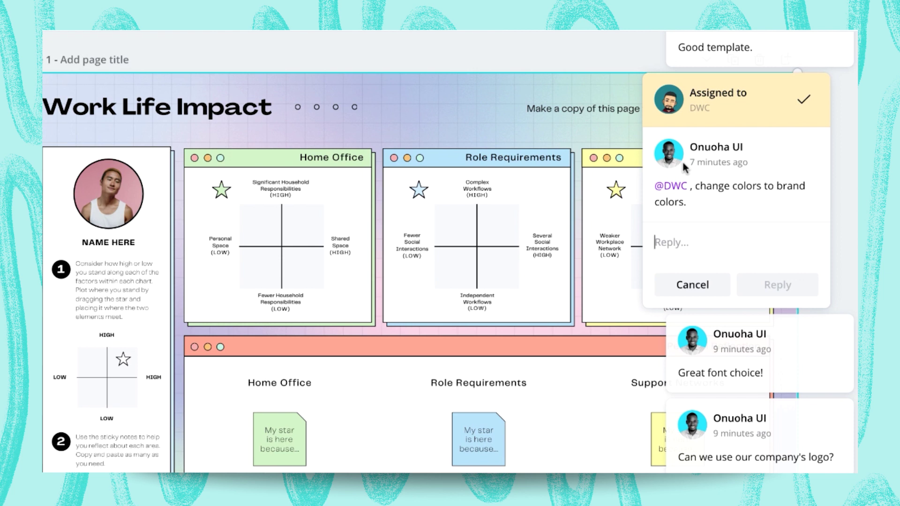
- Post the reply 'Done!' on the brand-colors thread
{"action": "type", "text": "Done!"}
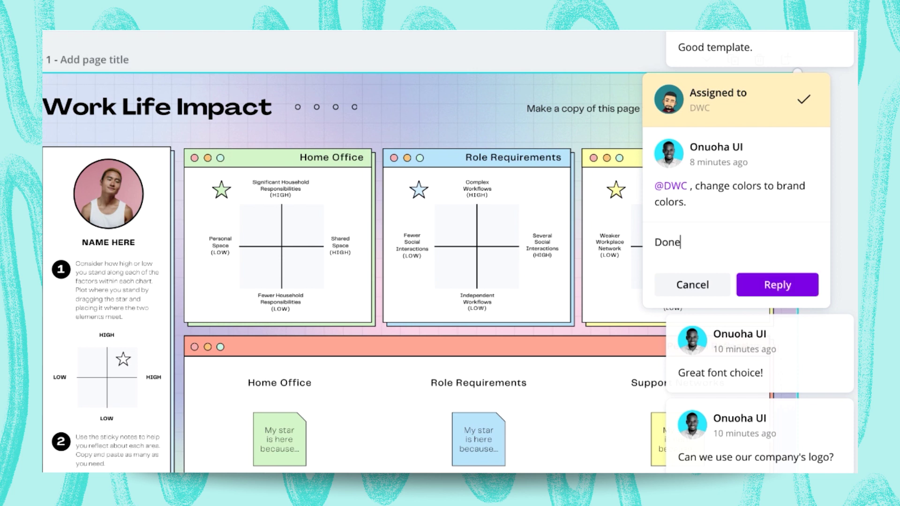
{"action": "left_click", "coordinate": [766, 287]}
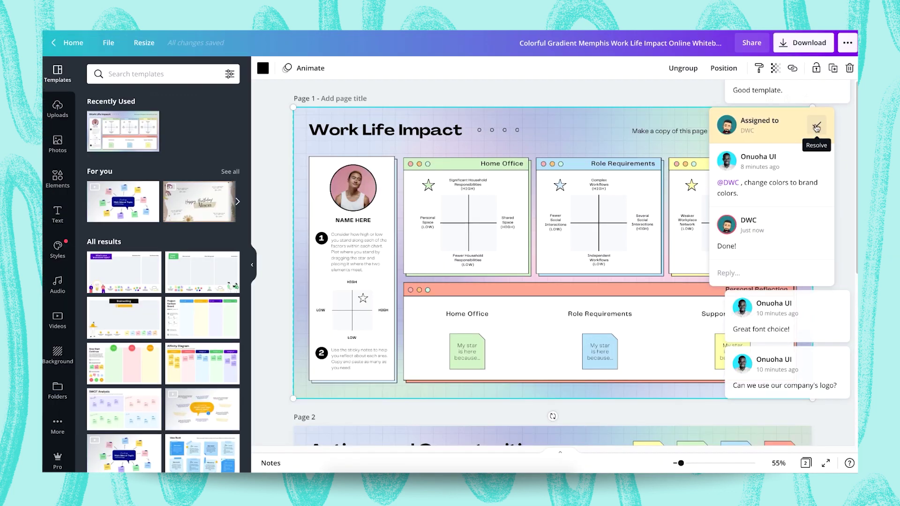
- Mark the assigned brand-colors comment thread as resolved
{"action": "left_click", "coordinate": [816, 127]}
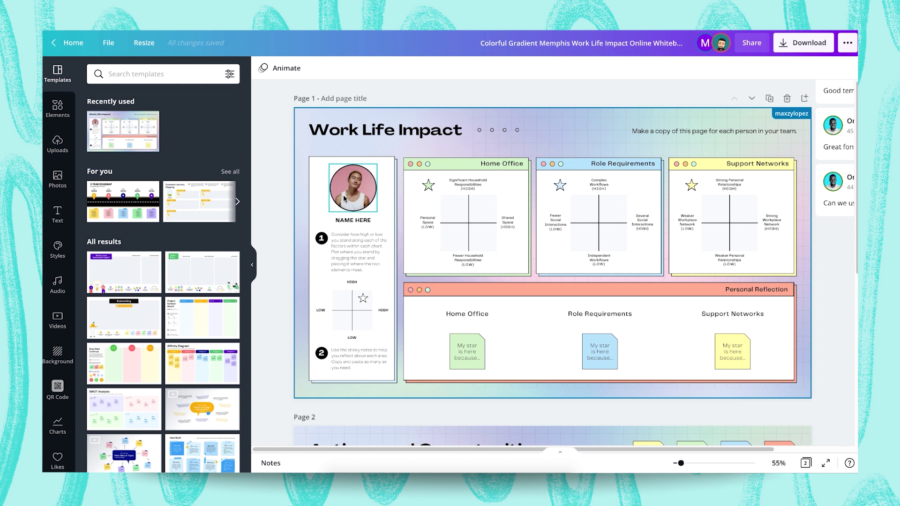
- Comment 'change cards header to black' on NAME HERE, mentioning a teammate and assigning it to them
{"action": "left_click", "coordinate": [347, 221]}
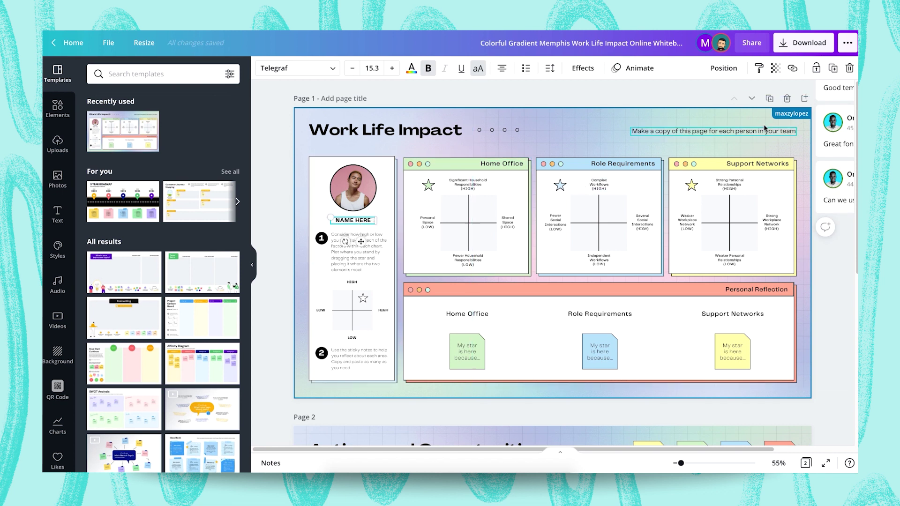
{"action": "left_click", "coordinate": [824, 229]}
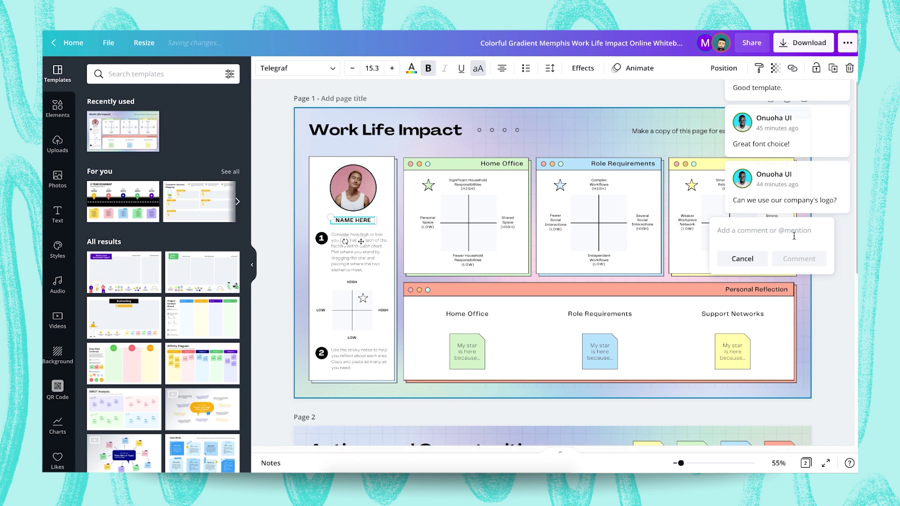
{"action": "type", "text": "@max"}
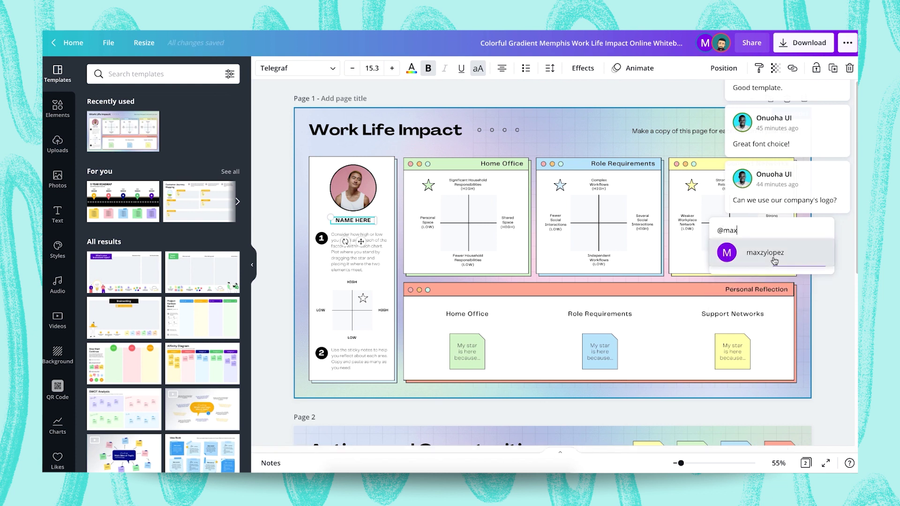
{"action": "left_click", "coordinate": [772, 262]}
{"action": "type", "text": "change card"}
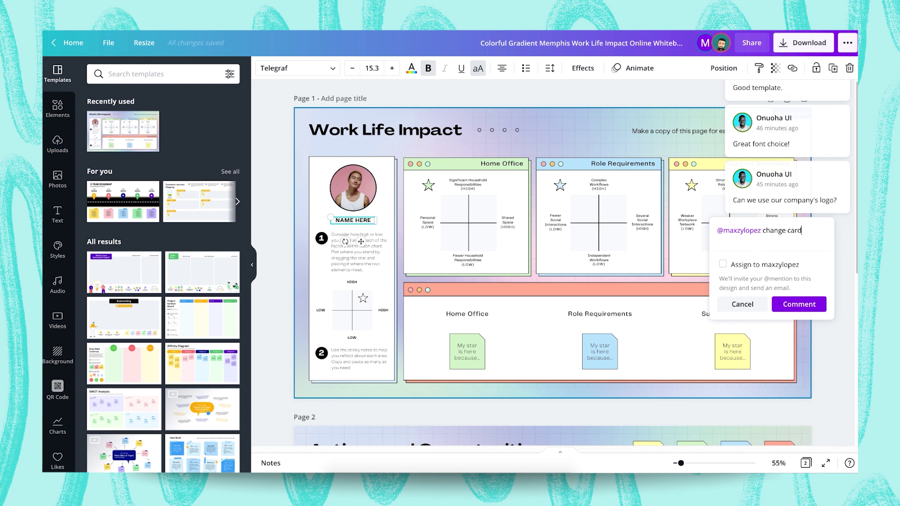
{"action": "type", "text": "s header to black"}
{"action": "left_click", "coordinate": [723, 265]}
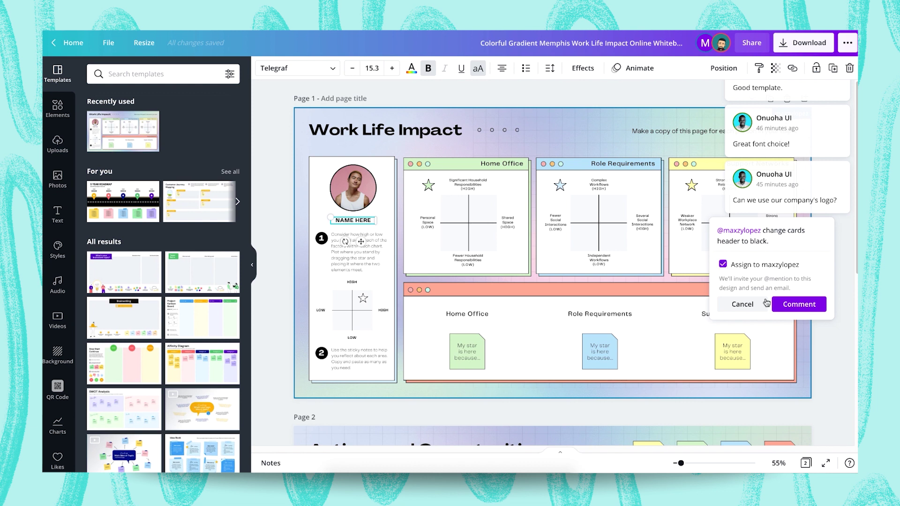
{"action": "left_click", "coordinate": [796, 306]}
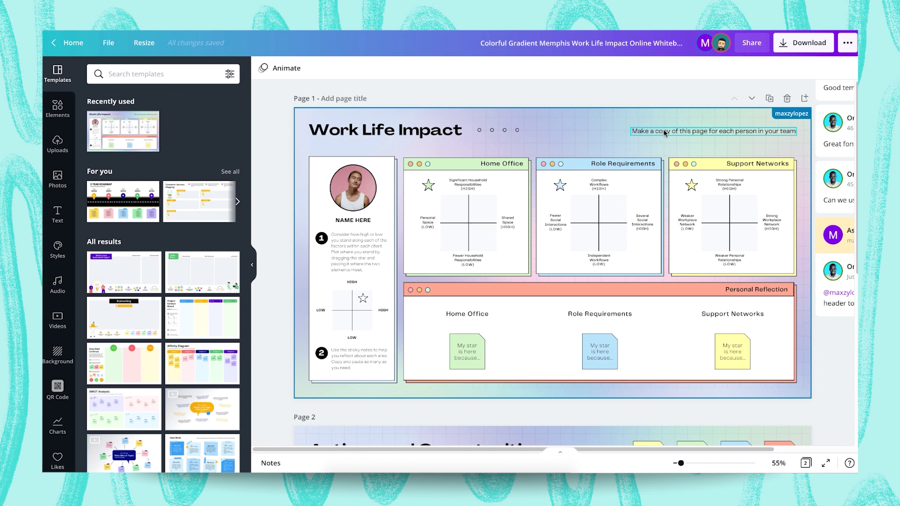
- Replace the page text with 'This is a copy of our company's template'
{"action": "left_click", "coordinate": [359, 221]}
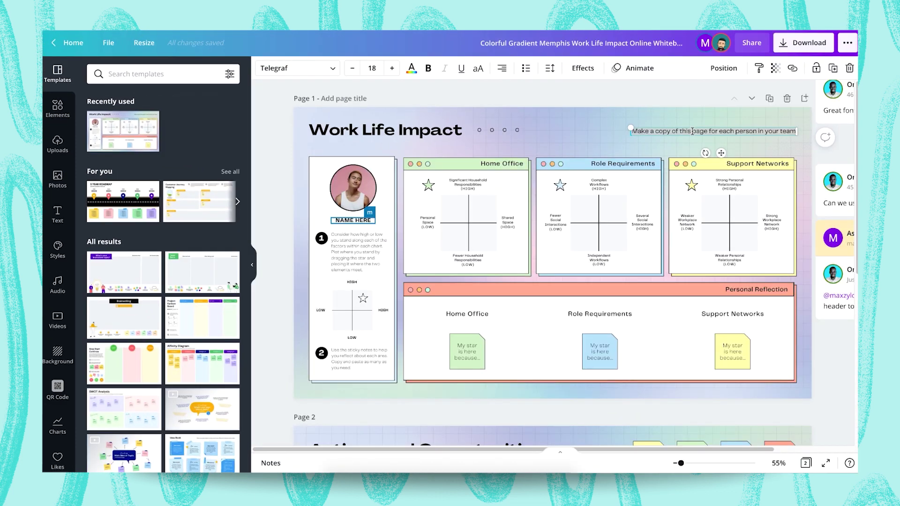
{"action": "key", "text": "ctrl+a"}
{"action": "type", "text": "This is a cop"}
{"action": "type", "text": "y of our company's template"}
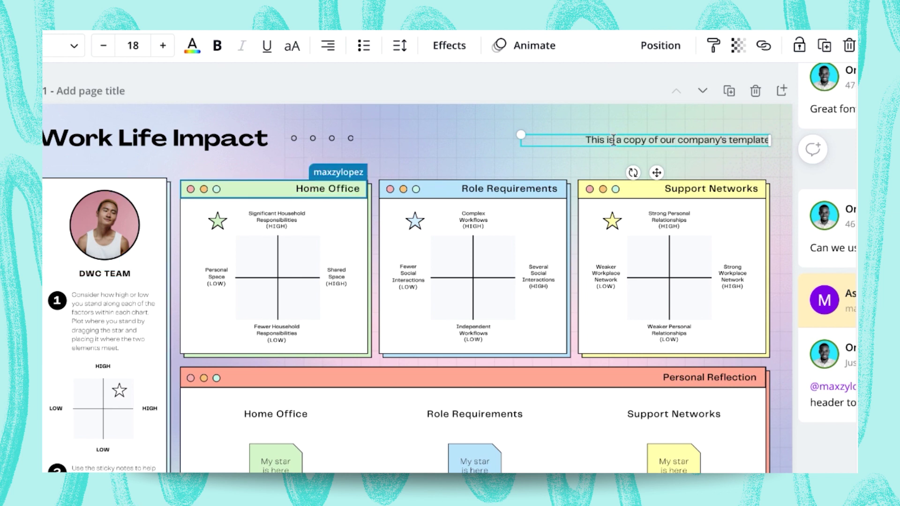
{"action": "left_click", "coordinate": [500, 94]}
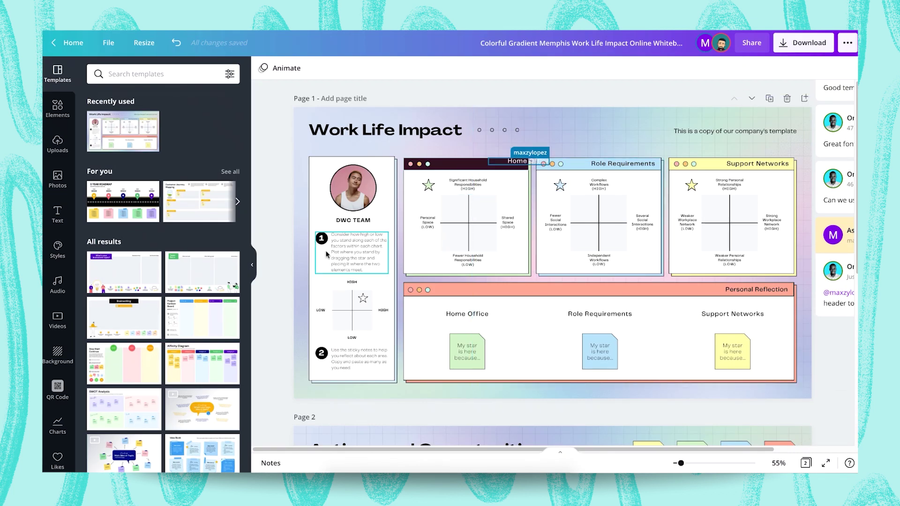
- Drop a curly-haired stock photo from Photos into the profile circle, replacing the portrait
{"action": "left_click", "coordinate": [356, 187]}
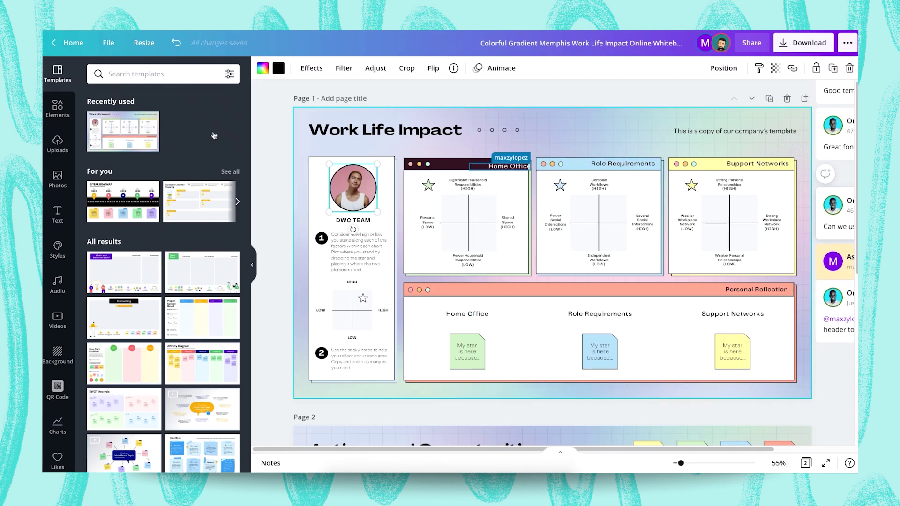
{"action": "left_click", "coordinate": [58, 178]}
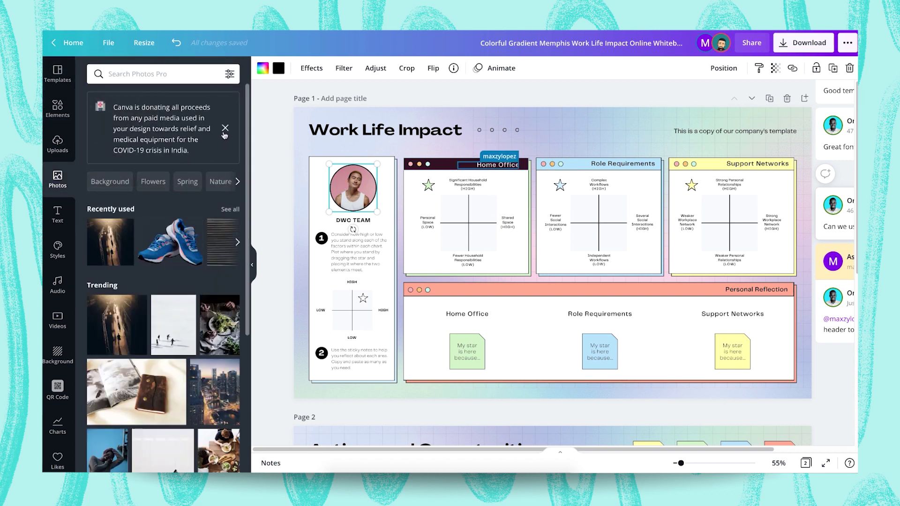
{"action": "left_click", "coordinate": [225, 128]}
{"action": "scroll", "coordinate": [131, 273], "scroll_direction": "down", "scroll_amount": 6}
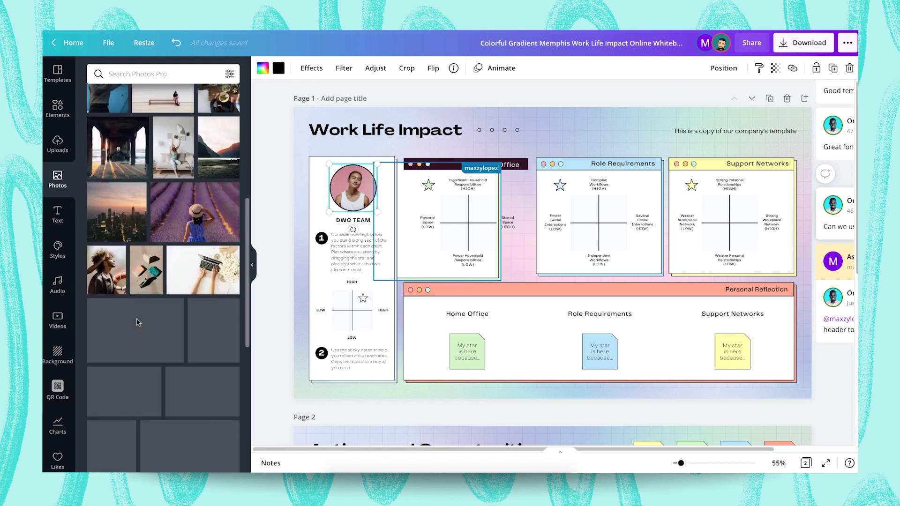
{"action": "left_click_drag", "start_coordinate": [103, 274], "coordinate": [352, 187]}
{"action": "left_click", "coordinate": [533, 141]}
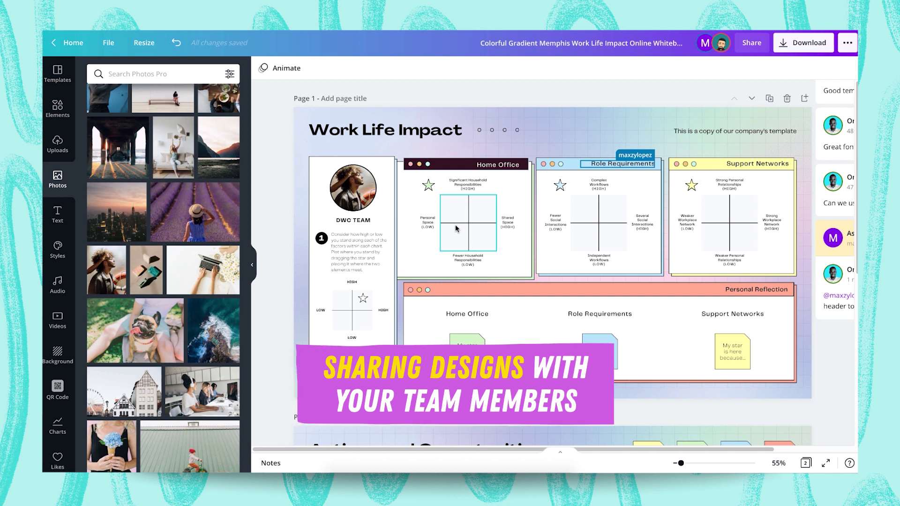
{"action": "left_click", "coordinate": [748, 43]}
{"action": "type", "text": "dwc"}
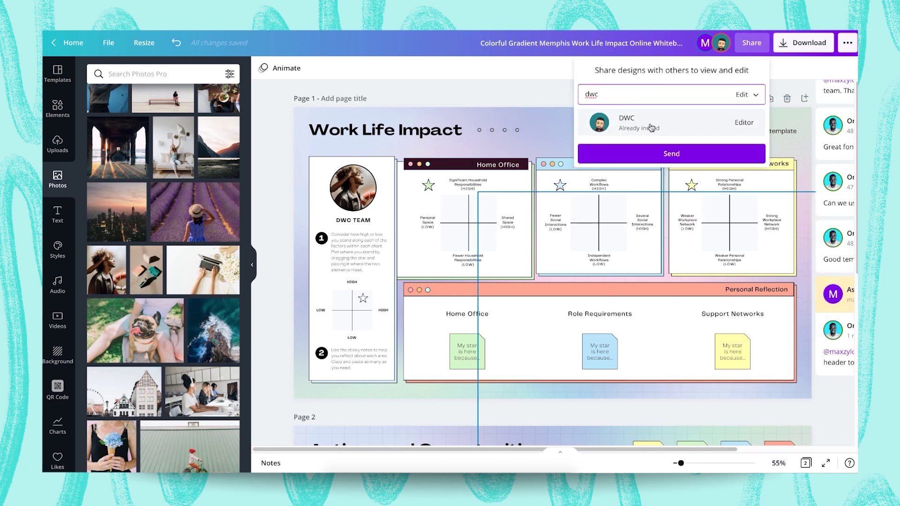
{"action": "left_click", "coordinate": [643, 126]}
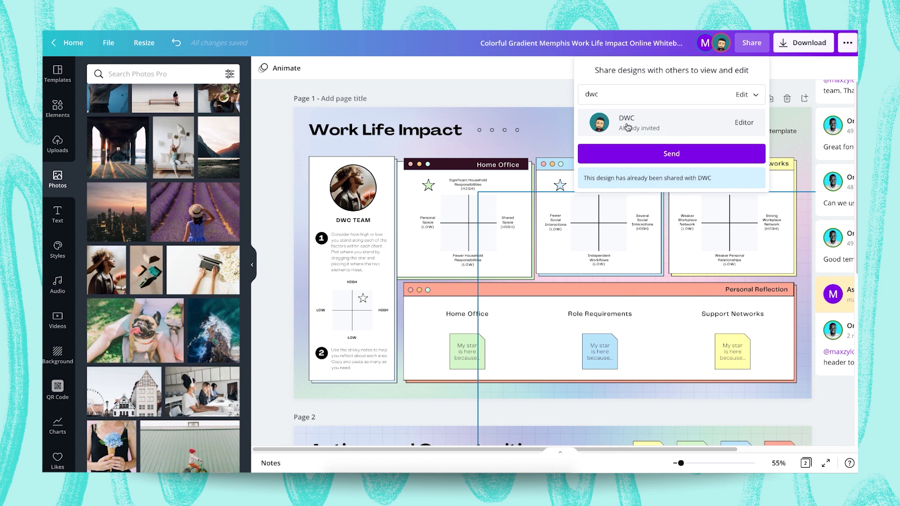
{"action": "left_click", "coordinate": [671, 155]}
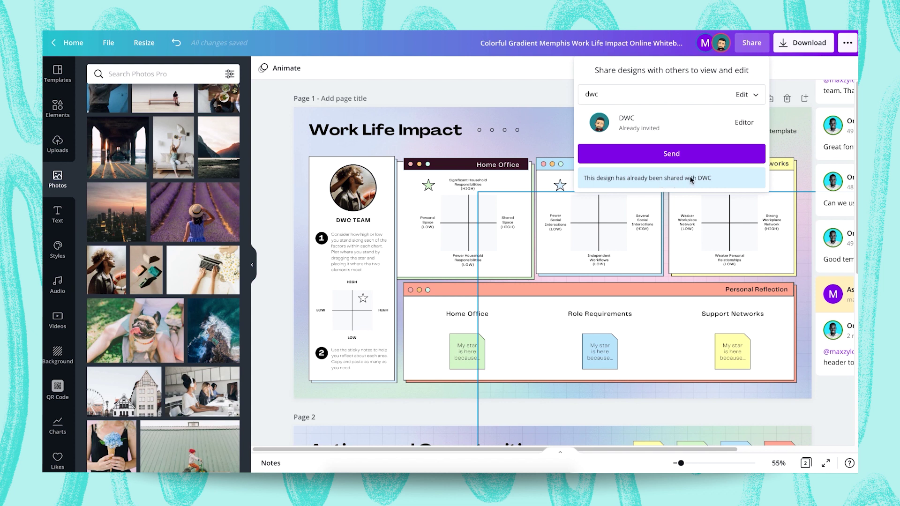
{"action": "left_click", "coordinate": [517, 94]}
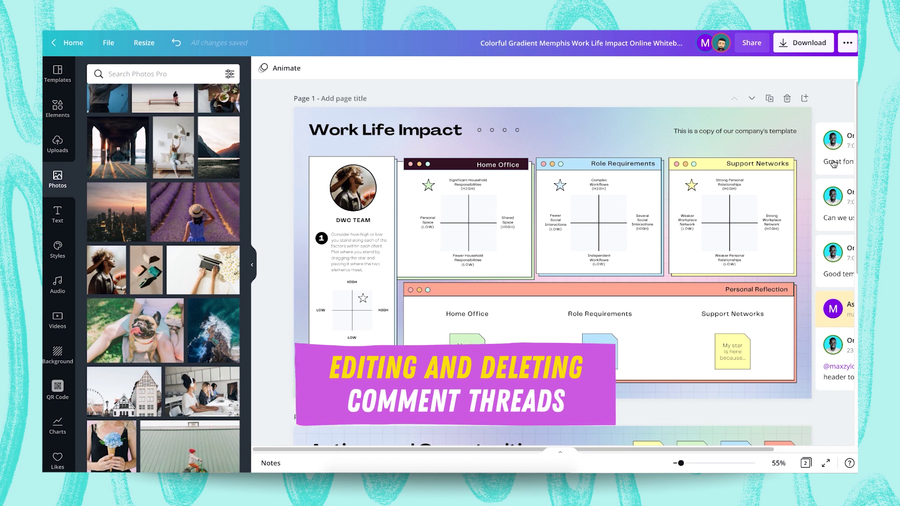
- Open and expand the card-header comment thread among the page-1 comments
{"action": "left_click", "coordinate": [834, 164]}
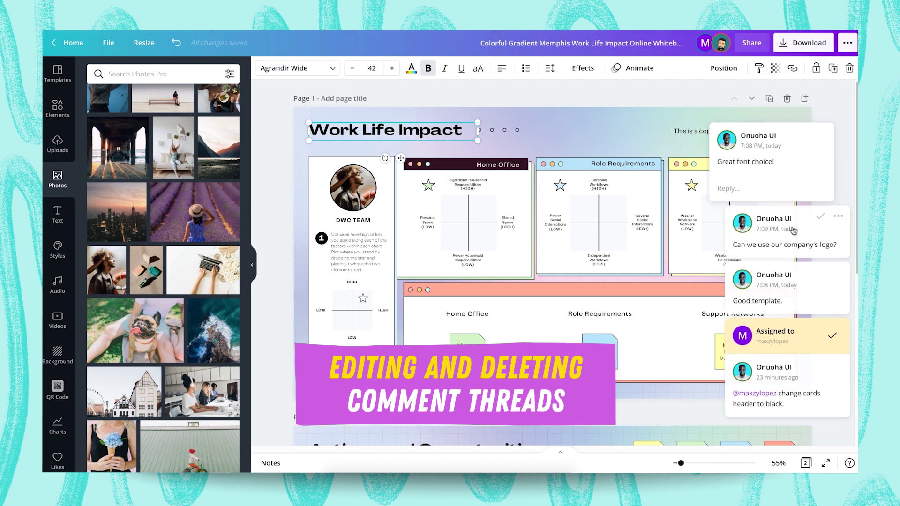
{"action": "left_click", "coordinate": [825, 236]}
{"action": "left_click", "coordinate": [769, 277]}
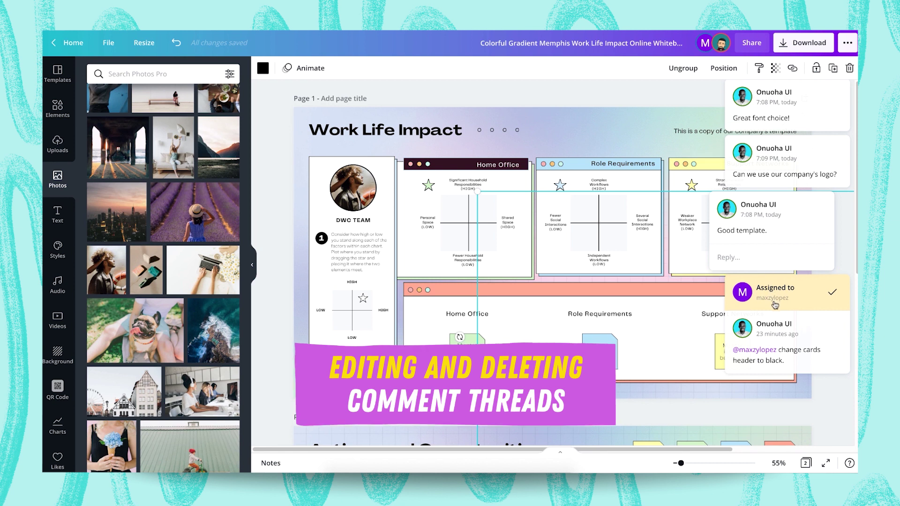
{"action": "left_click", "coordinate": [774, 328]}
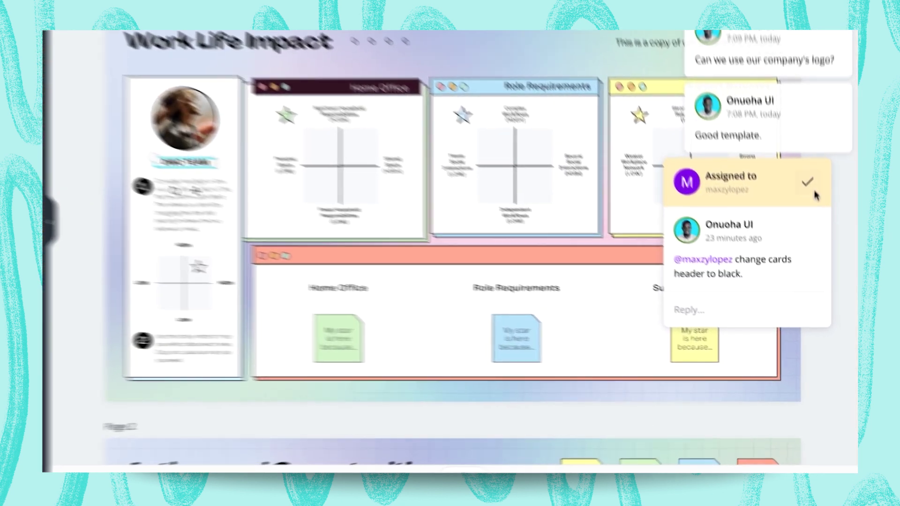
{"action": "mouse_move", "coordinate": [810, 228]}
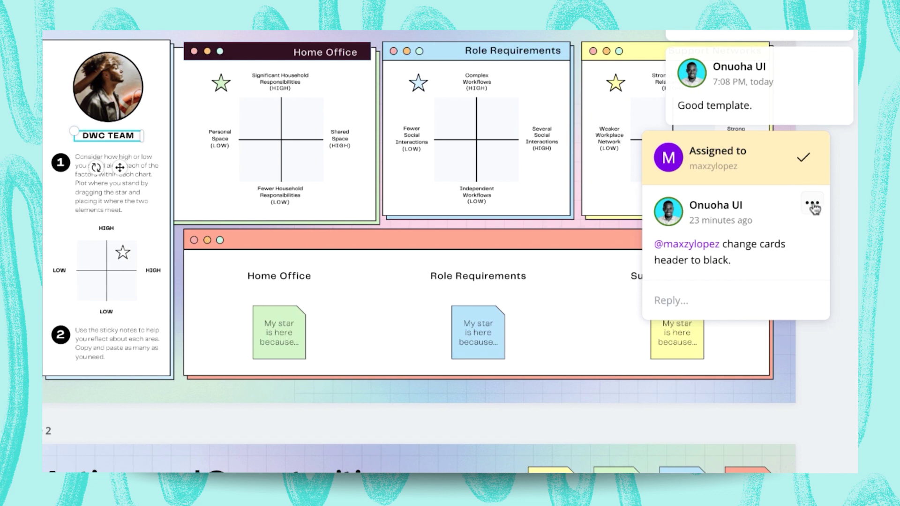
{"action": "left_click", "coordinate": [811, 204]}
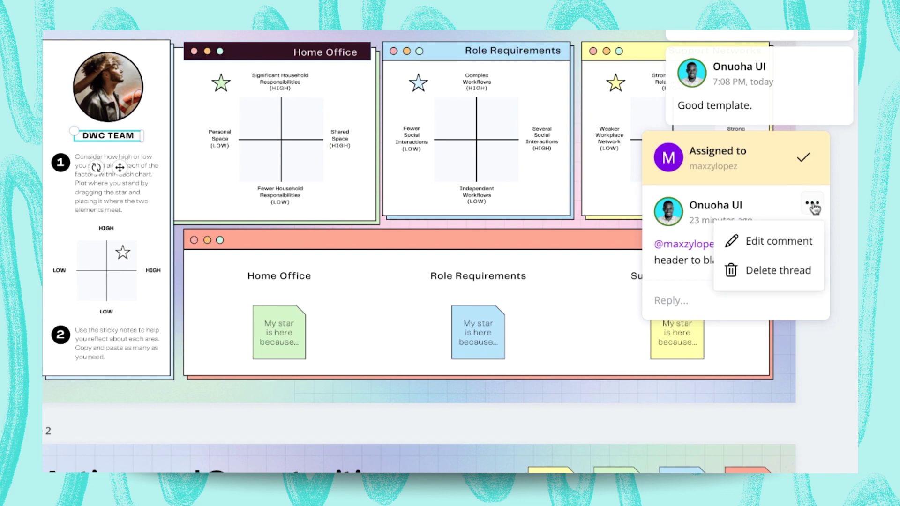
{"action": "left_click", "coordinate": [773, 250]}
{"action": "left_click_drag", "start_coordinate": [732, 221], "coordinate": [644, 212]}
{"action": "type", "text": "@"}
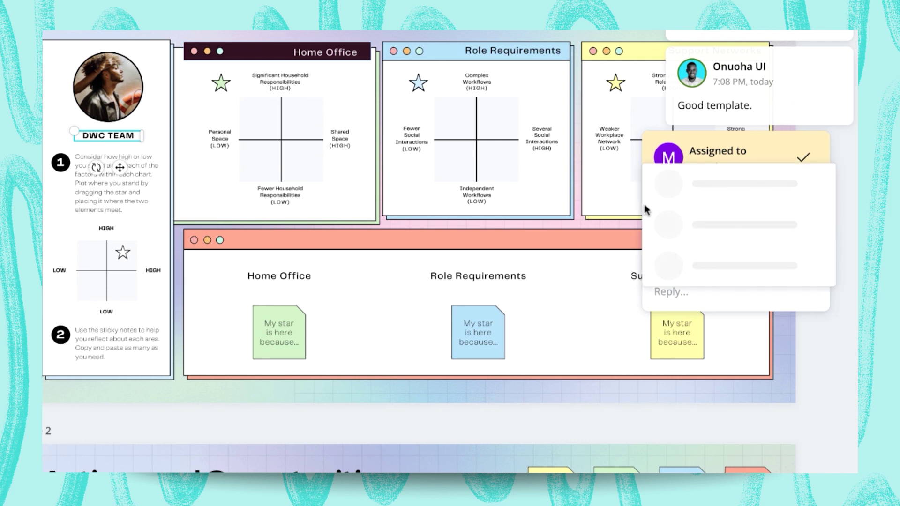
{"action": "left_click", "coordinate": [717, 264]}
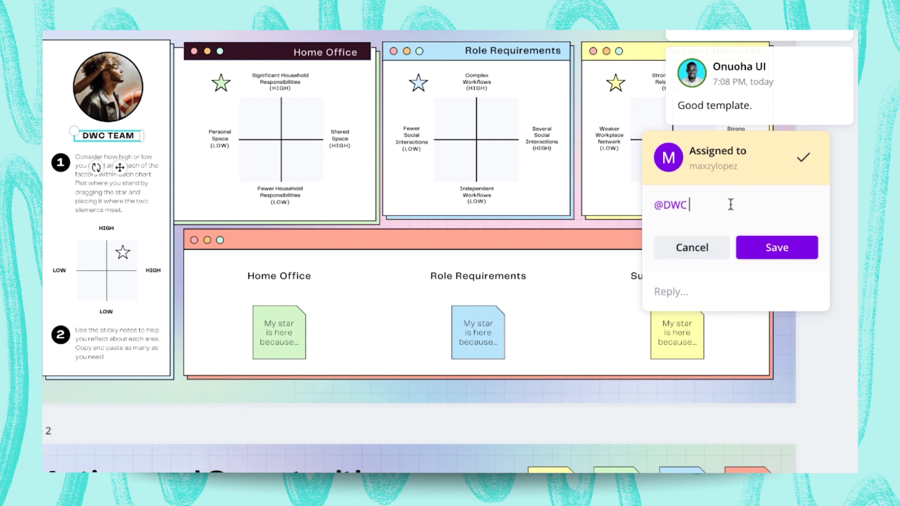
{"action": "left_click", "coordinate": [752, 248]}
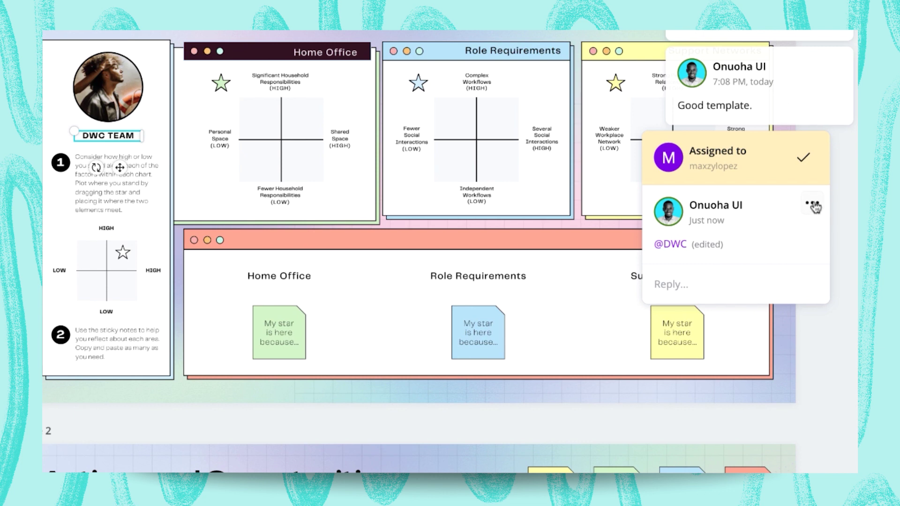
{"action": "left_click", "coordinate": [813, 206]}
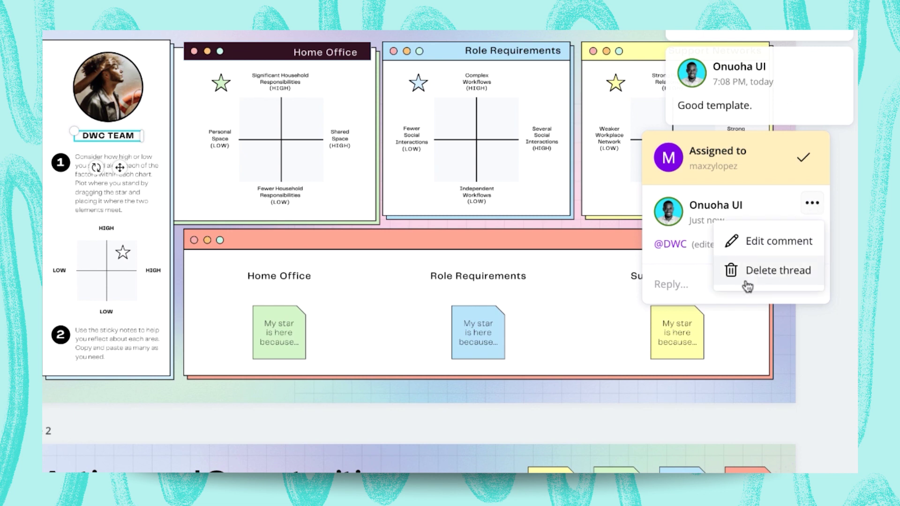
{"action": "left_click", "coordinate": [762, 279]}
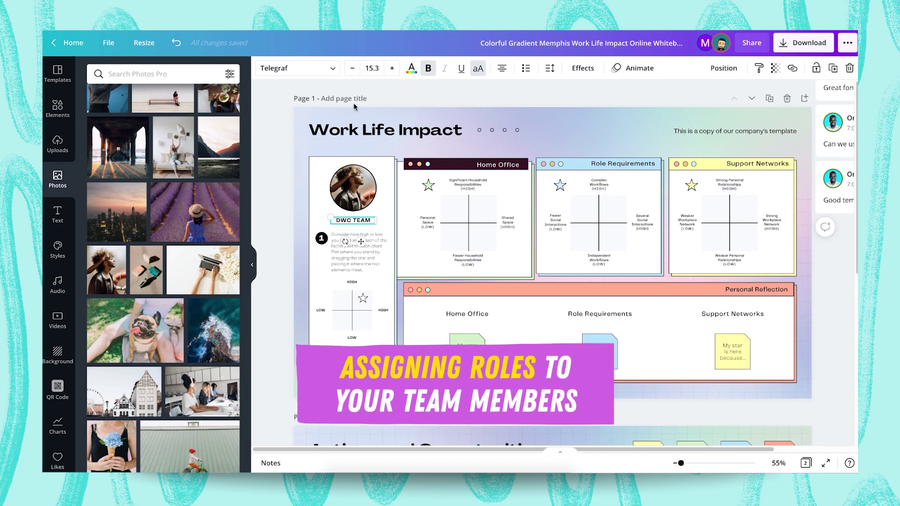
- Return to Canva Home and go to canva.com/teams/members
{"action": "left_click", "coordinate": [73, 43]}
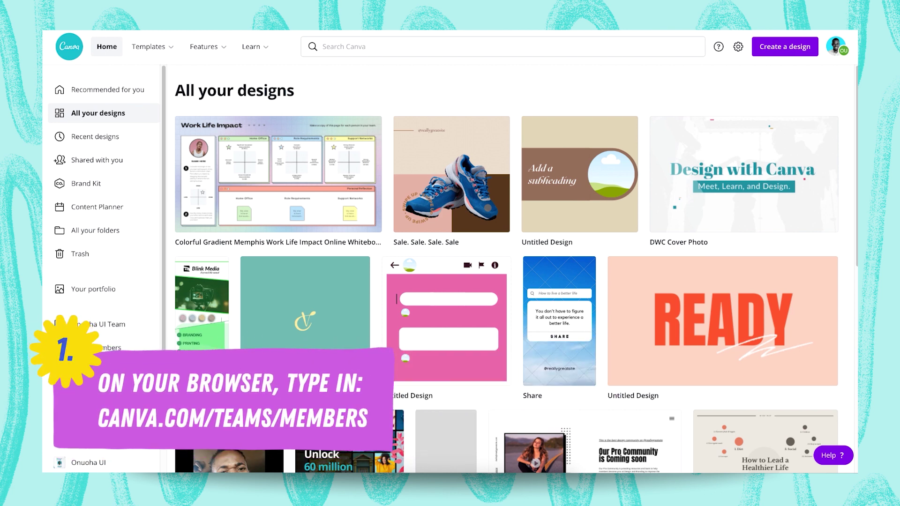
{"action": "key", "text": "ctrl+l"}
{"action": "type", "text": "https://www.canva.com/teams/members"}
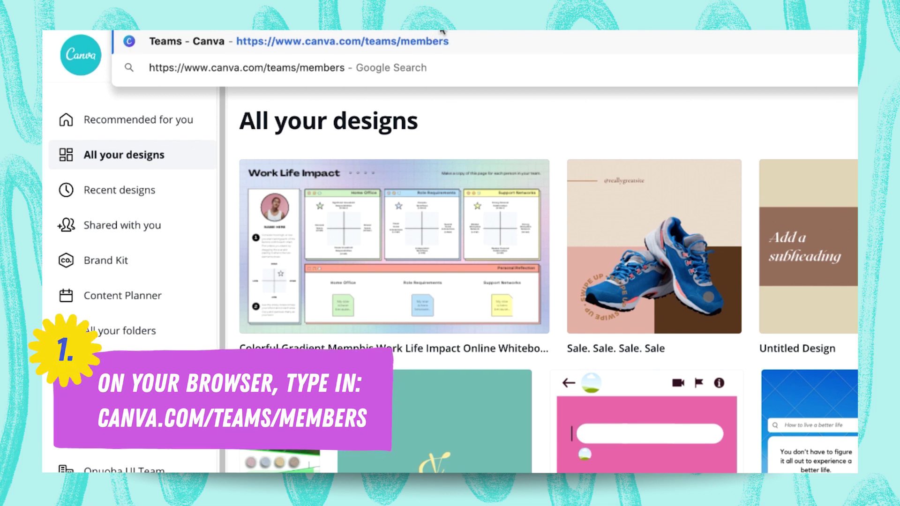
{"action": "key", "text": "Return"}
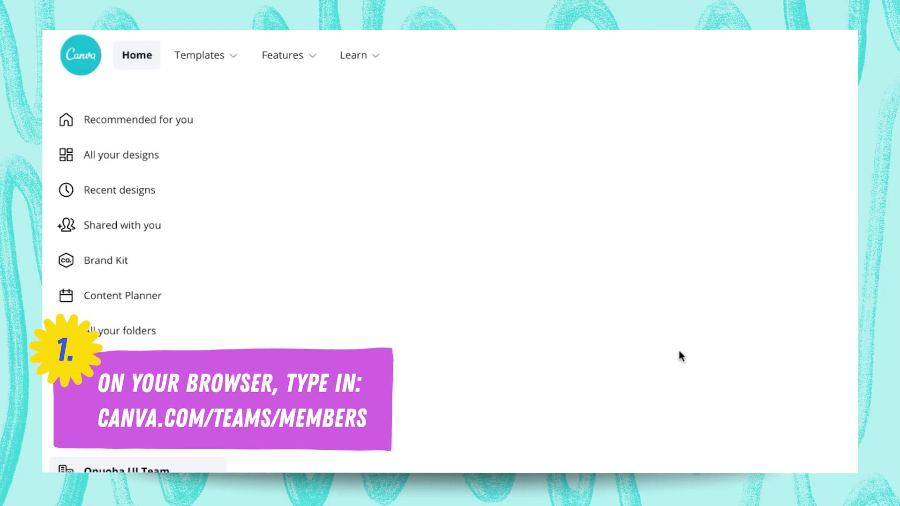
{"action": "scroll", "coordinate": [470, 281], "scroll_direction": "down", "scroll_amount": 7}
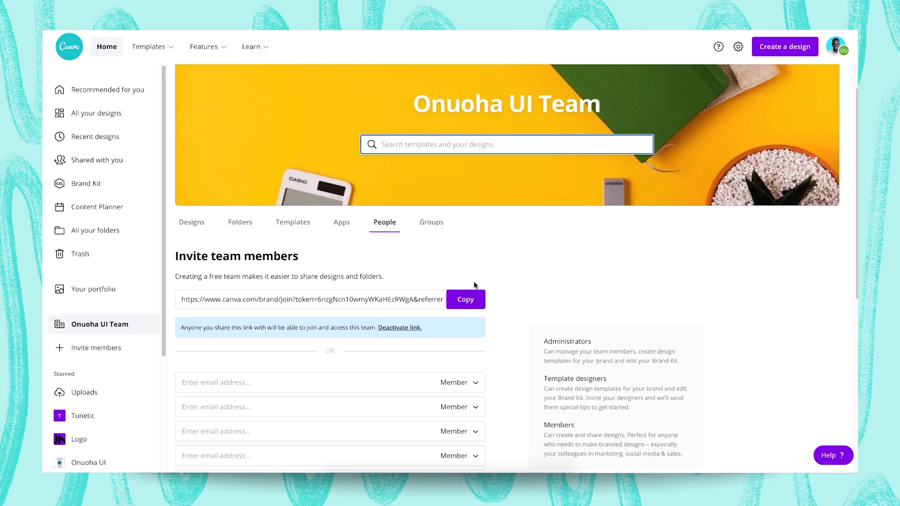
{"action": "scroll", "coordinate": [571, 261], "scroll_direction": "up", "scroll_amount": 3}
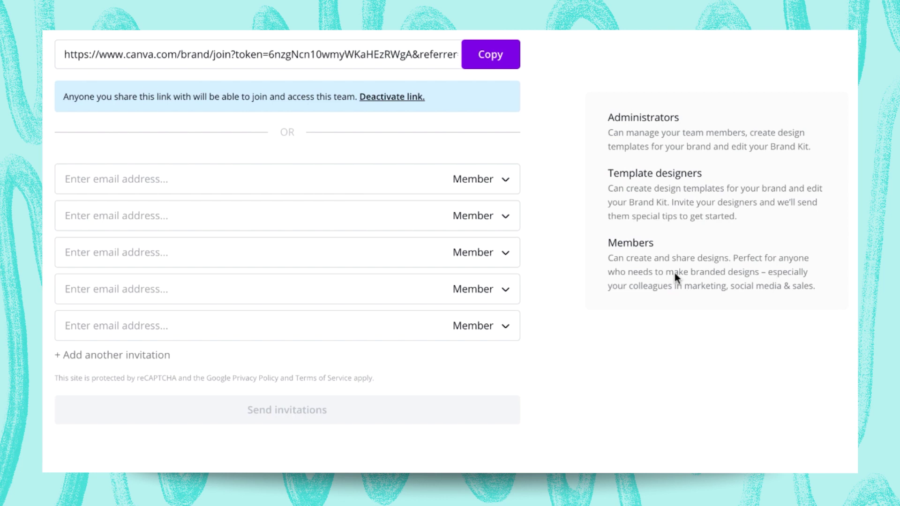
{"action": "scroll", "coordinate": [656, 305], "scroll_direction": "down", "scroll_amount": 3}
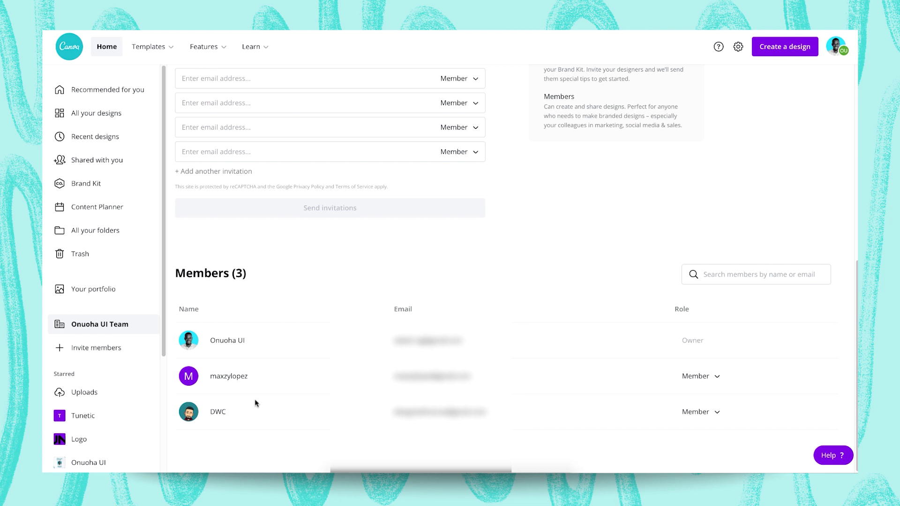
- Make the second team member a Template Designer and keep the third as Member
{"action": "left_click", "coordinate": [707, 378]}
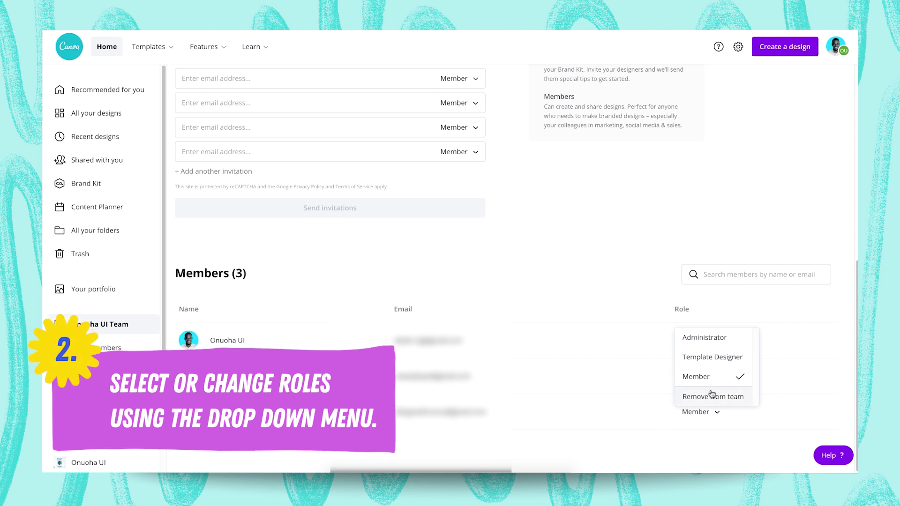
{"action": "left_click", "coordinate": [816, 360]}
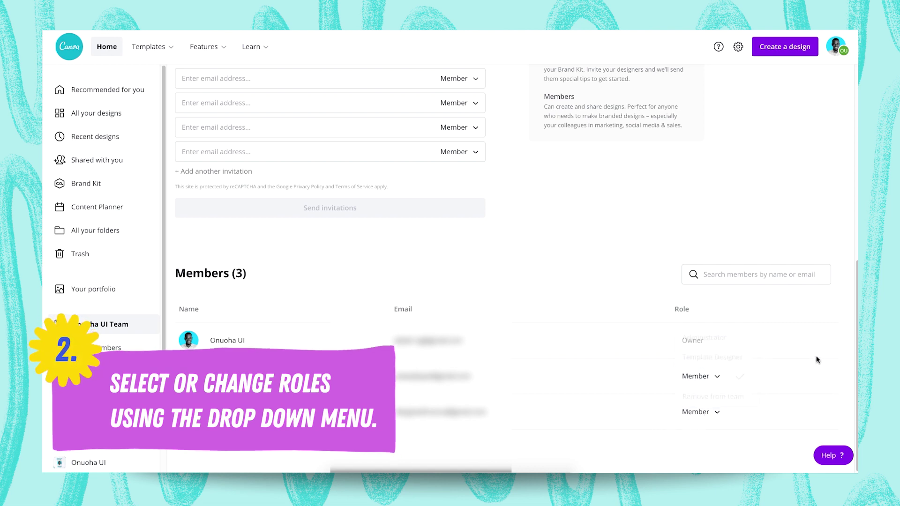
{"action": "left_click", "coordinate": [691, 358]}
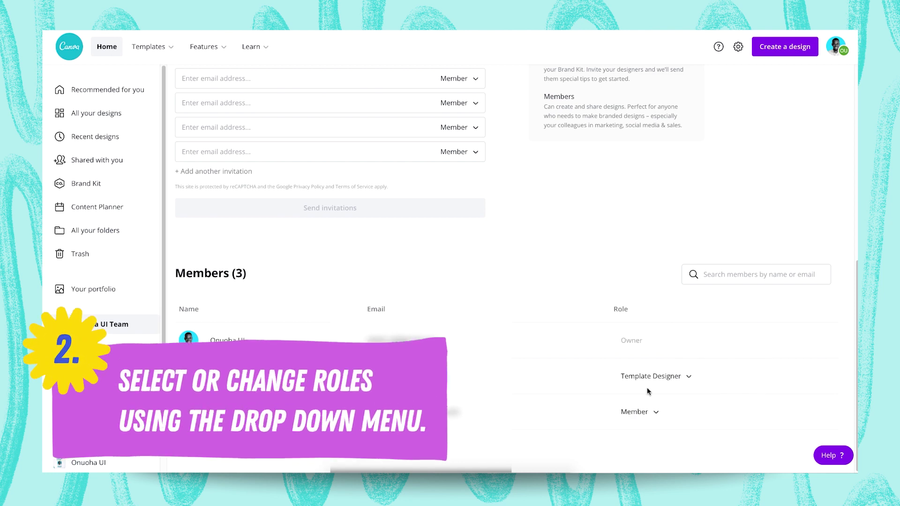
{"action": "left_click", "coordinate": [637, 413]}
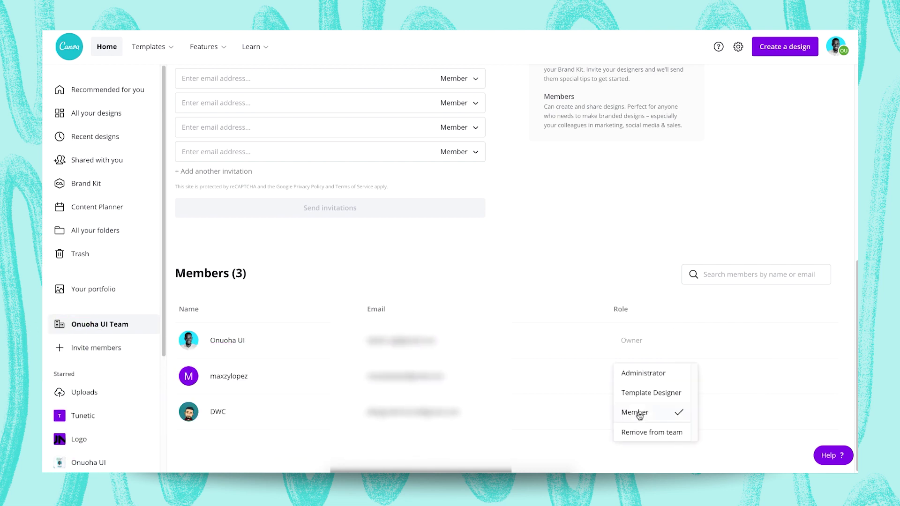
{"action": "left_click", "coordinate": [648, 412]}
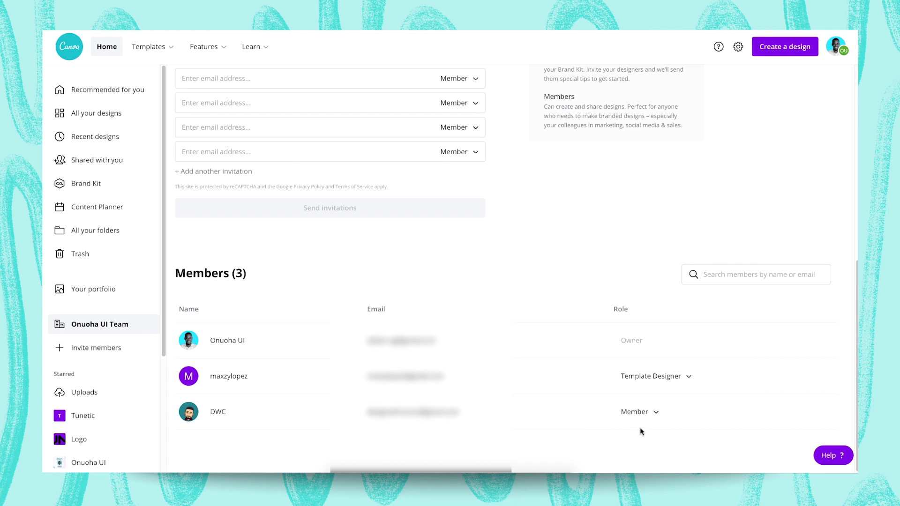
{"action": "scroll", "coordinate": [600, 213], "scroll_direction": "up", "scroll_amount": 7}
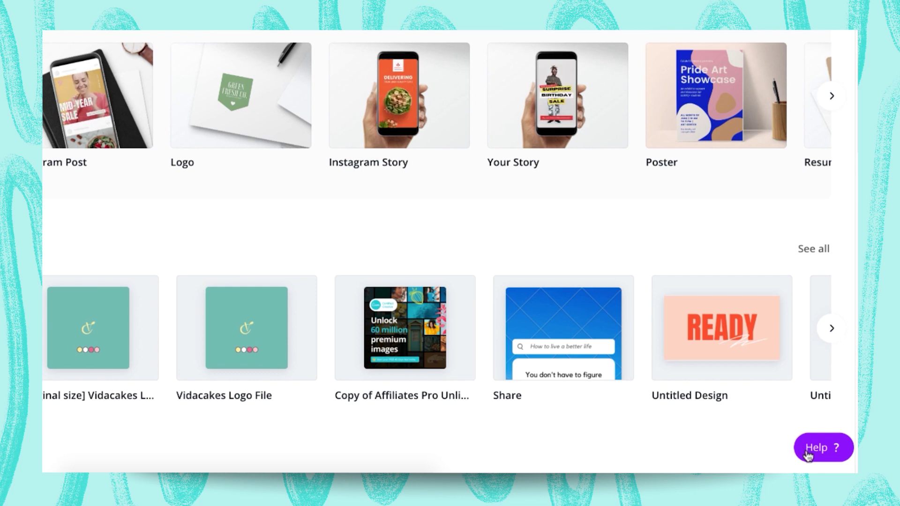
- Search Canva Help for 'delete team'
{"action": "left_click", "coordinate": [808, 455]}
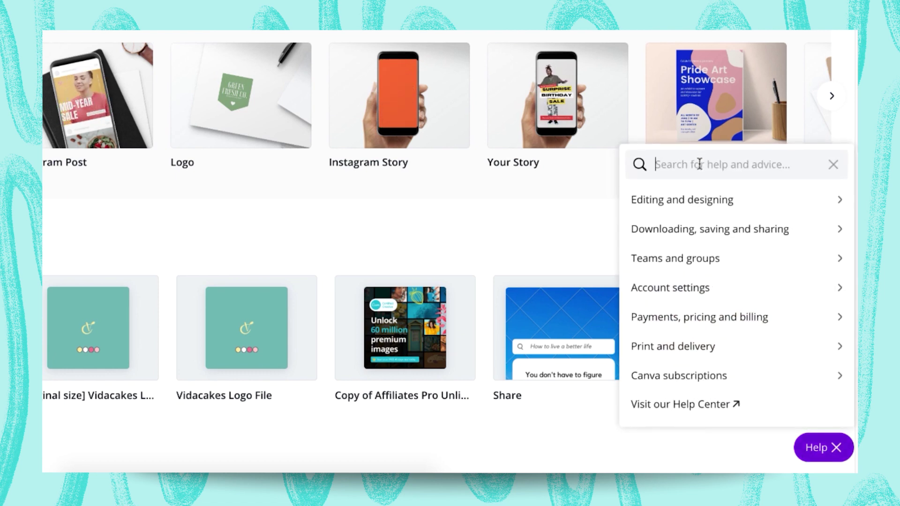
{"action": "type", "text": "dele"}
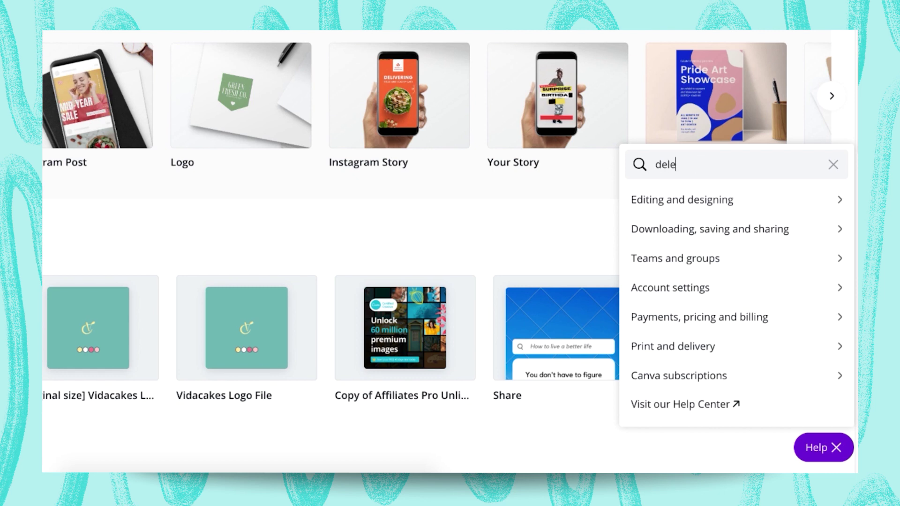
{"action": "type", "text": "te tema"}
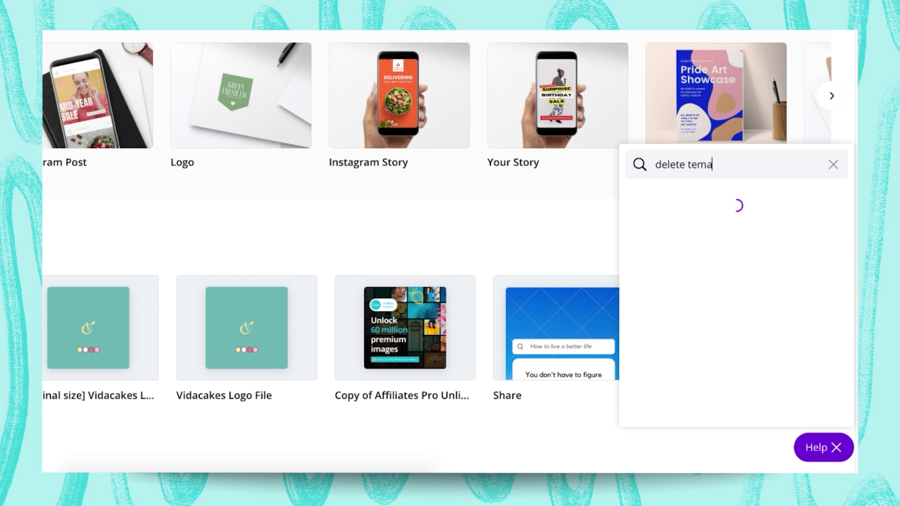
{"action": "key", "text": "BackSpace"}
{"action": "key", "text": "BackSpace"}
{"action": "type", "text": "am"}
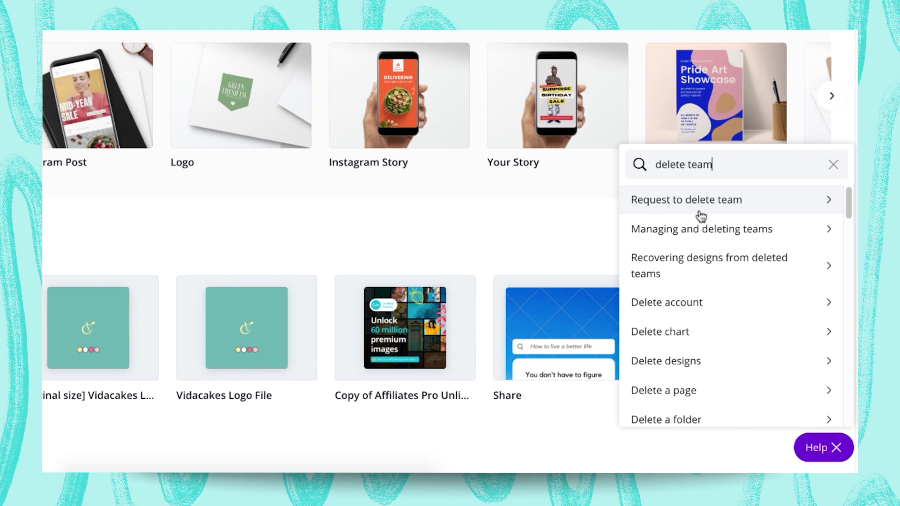
- Bring up the 'Request to delete team' form, select its Team name field, and scroll down to Submit
{"action": "left_click", "coordinate": [700, 215]}
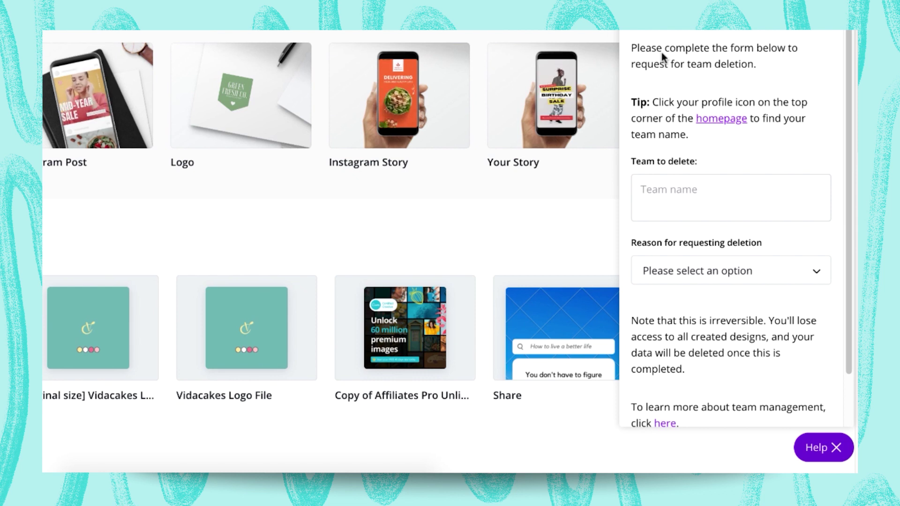
{"action": "left_click", "coordinate": [679, 190]}
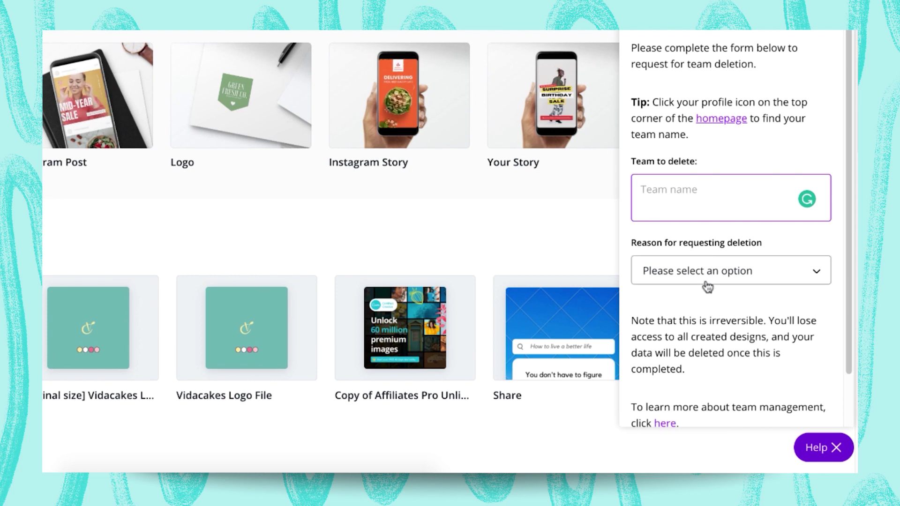
{"action": "scroll", "coordinate": [717, 310], "scroll_direction": "down", "scroll_amount": 2}
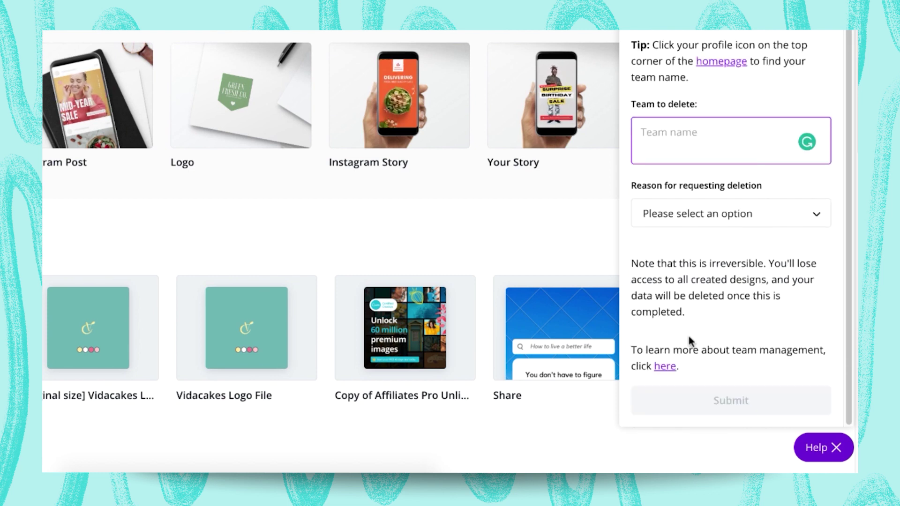